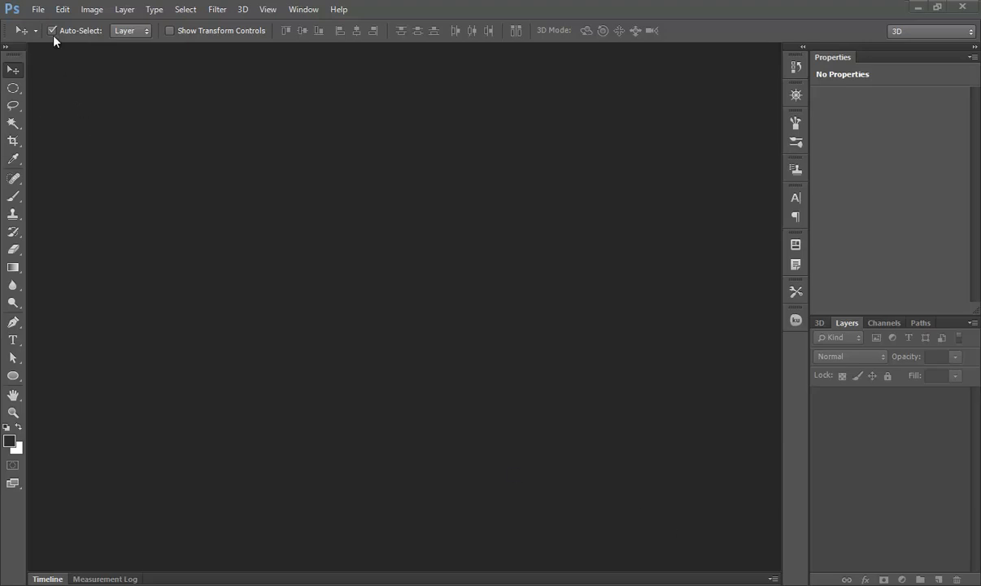
Create a new white RGB document of 779 x 459 pixels at 72 pixels/inch
left_click(38, 9)
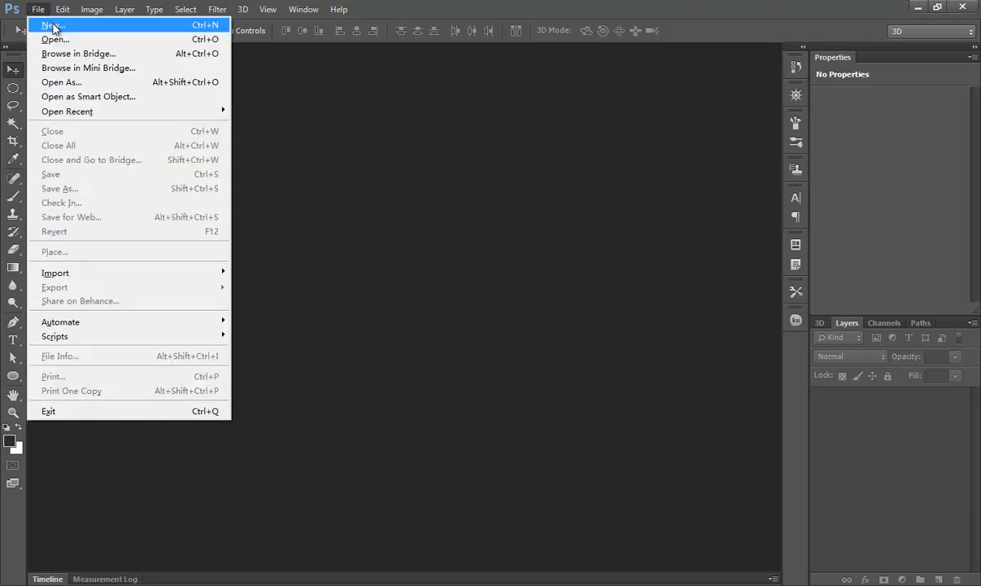
left_click(53, 27)
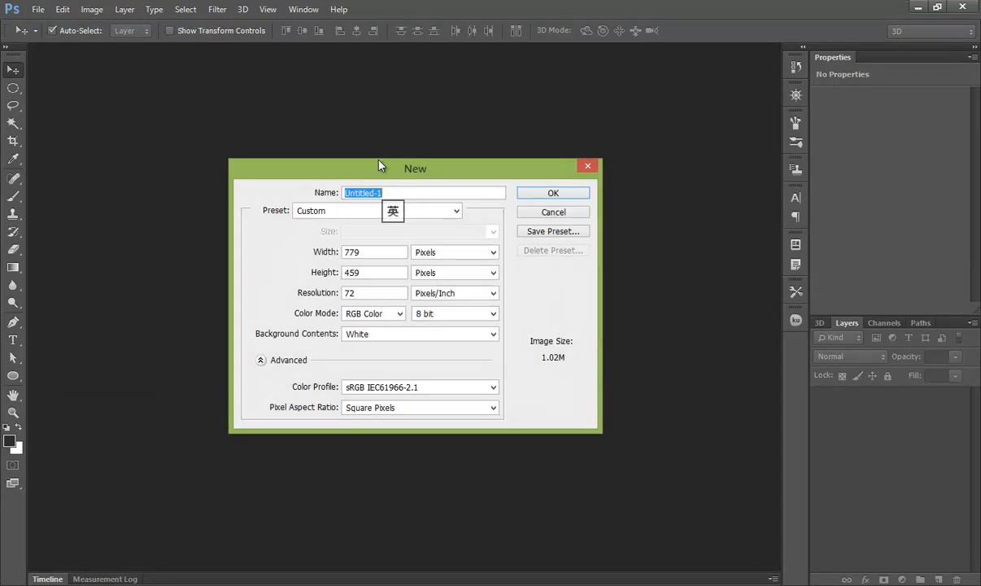
left_click_drag(363, 174, 330, 174)
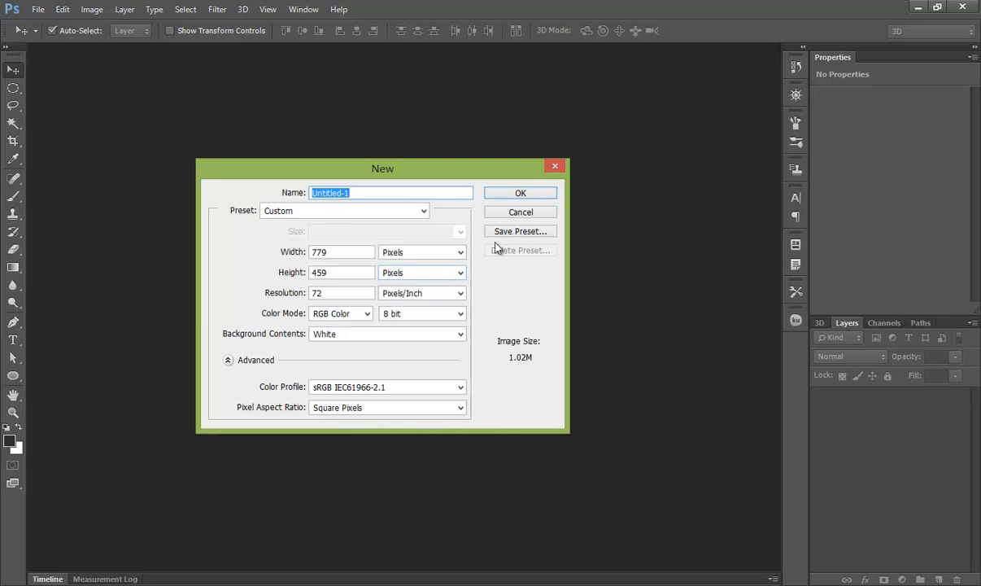
left_click(517, 195)
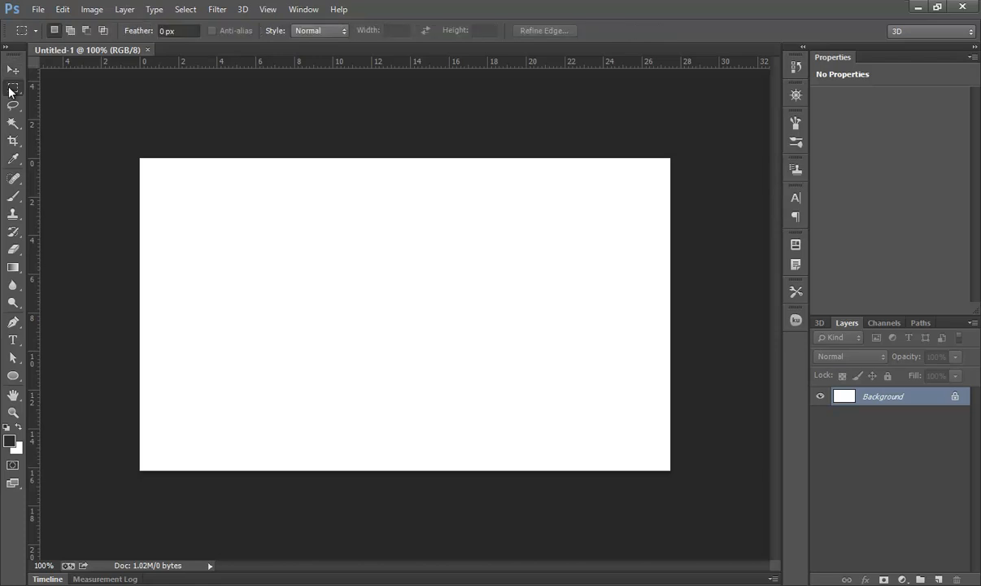
Outline a tall four-sided front face with slanted top and bottom edges near the canvas centre using the Polygonal Lasso
right_click(12, 88)
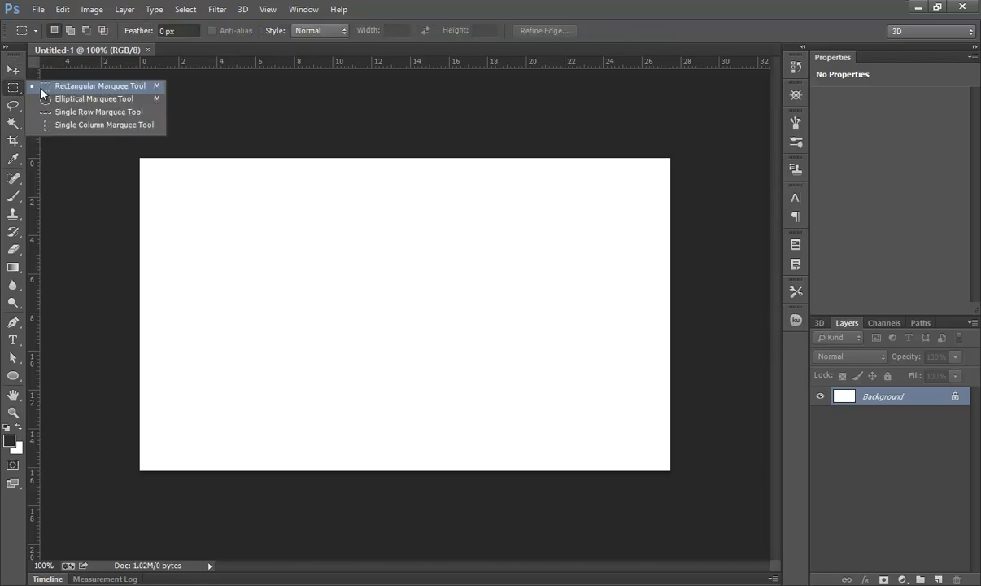
left_click(43, 90)
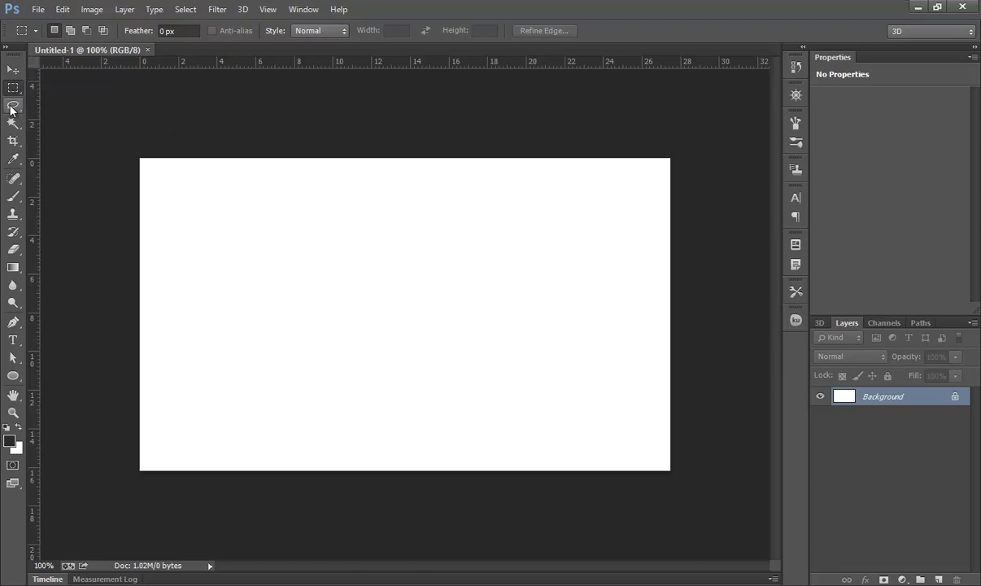
left_click(13, 105)
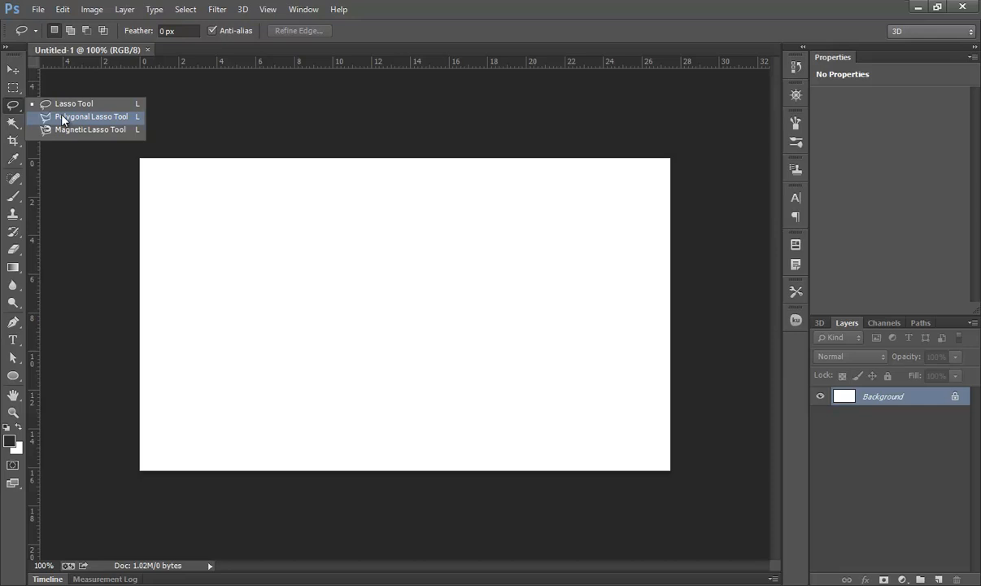
left_click(63, 118)
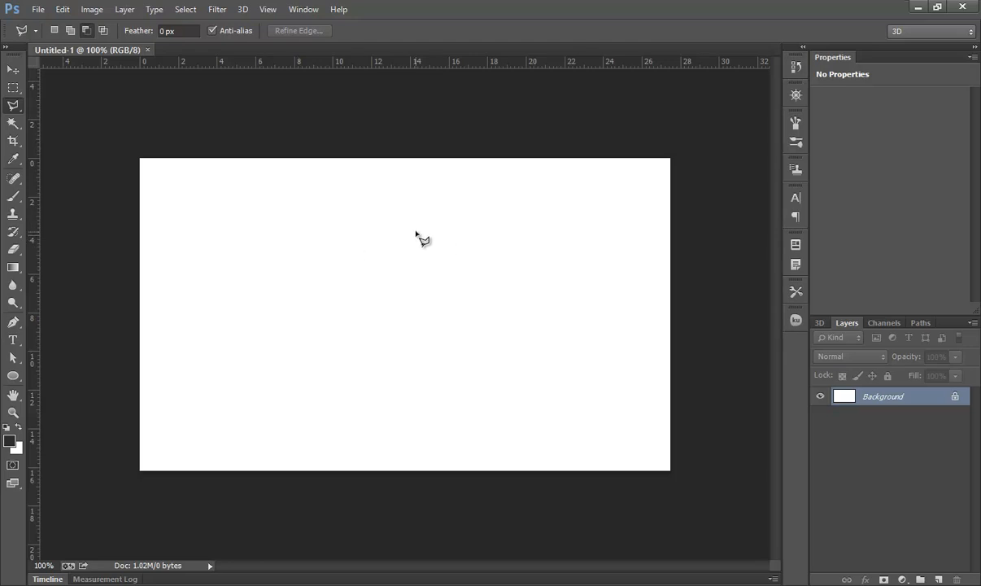
left_click(420, 232)
left_click(305, 253)
left_click(299, 429)
left_click(428, 439)
left_click(420, 232)
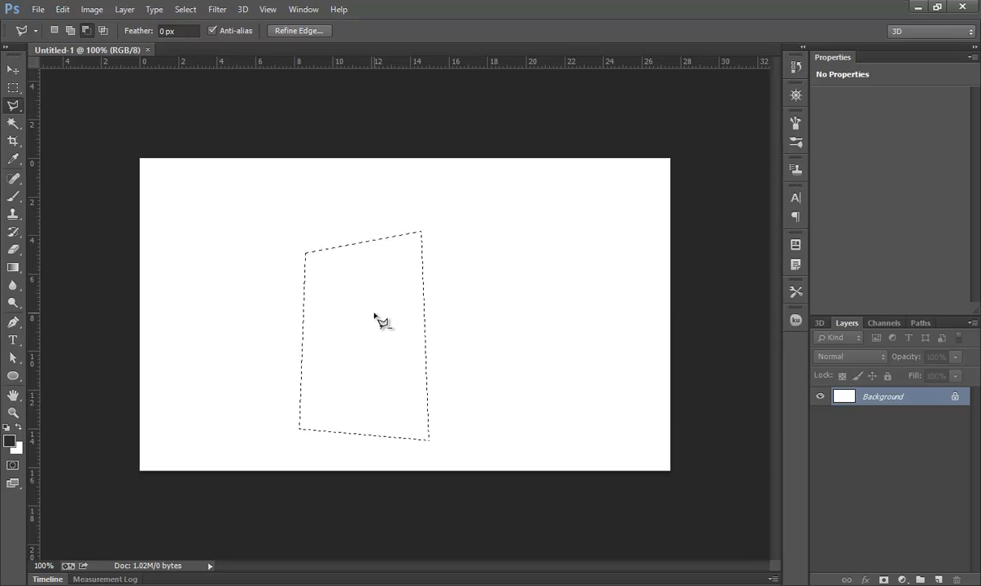
Fill the selected front face with foreground colour #252525 on a new layer and deselect it
left_click(939, 579)
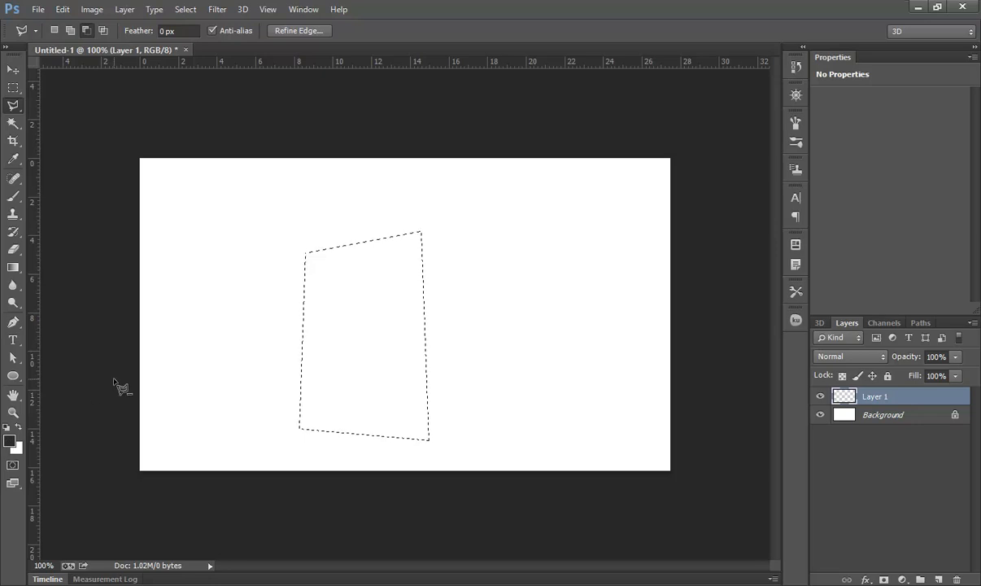
left_click(10, 440)
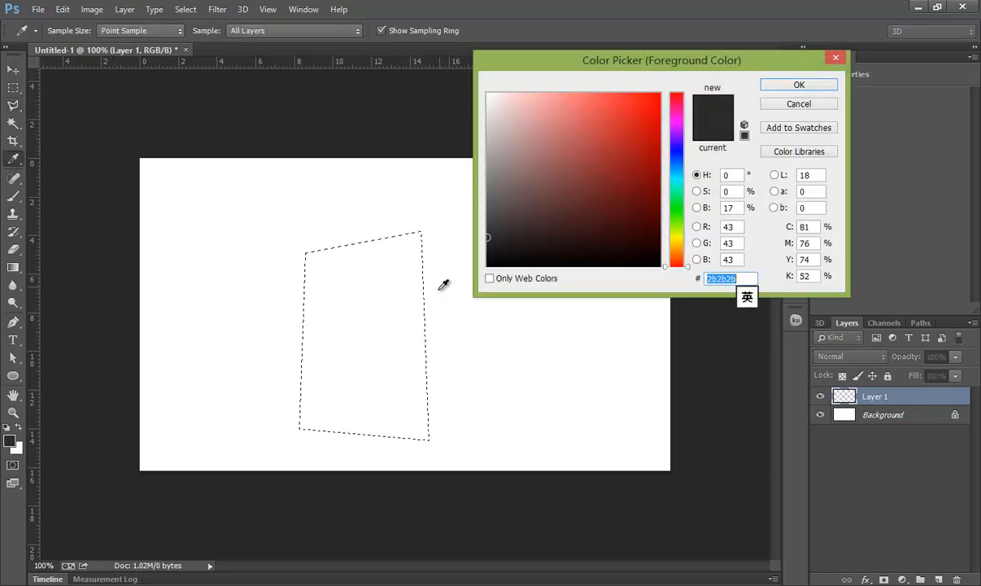
mouse_move(486, 242)
left_mouse_down()
mouse_move(487, 254)
mouse_move(485, 241)
left_mouse_up()
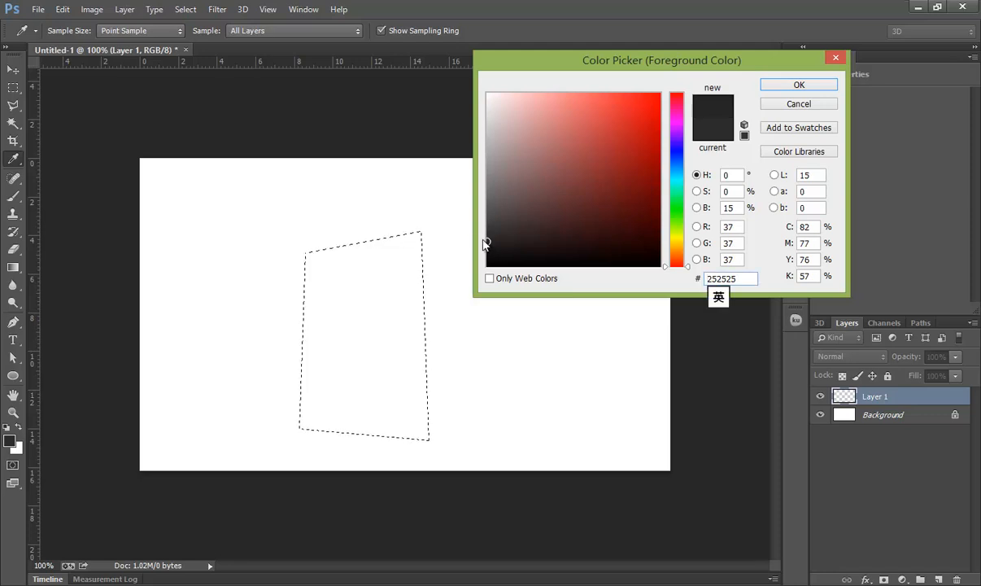
left_click(771, 84)
key("alt+BackSpace")
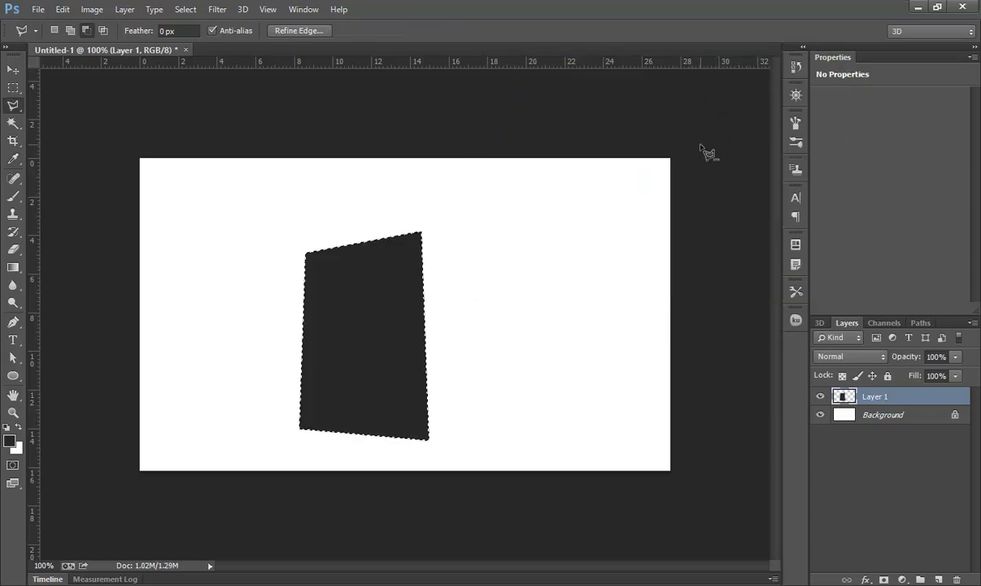
key("ctrl+d")
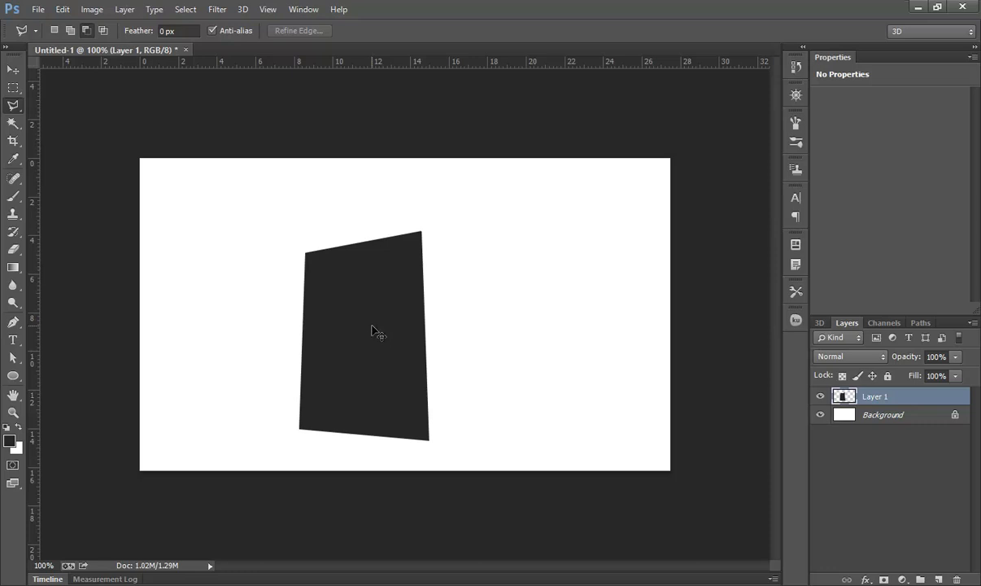
Reduce the front face's height slightly from its bottom edge with Free Transform
key("ctrl+t")
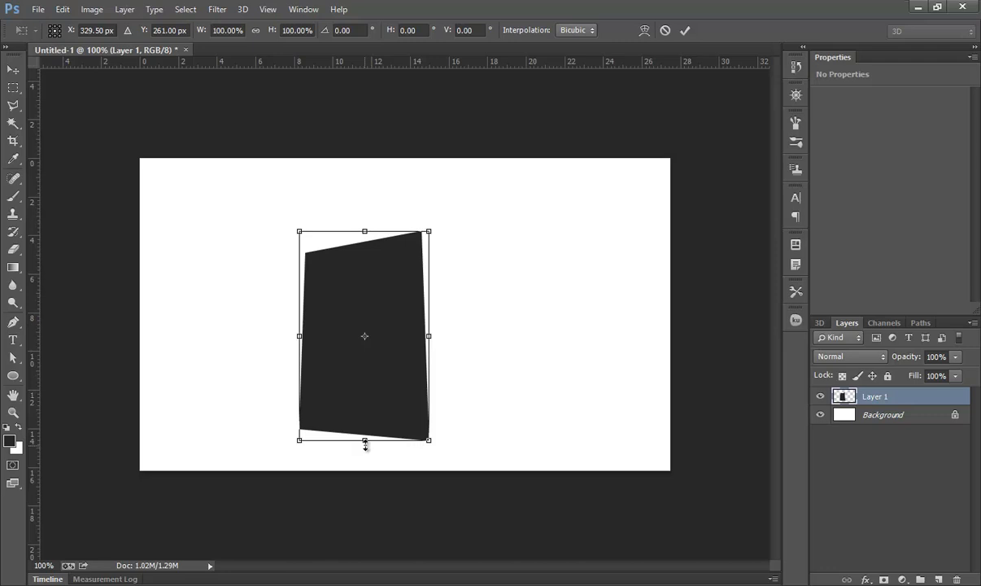
left_click_drag(365, 442, 366, 429)
left_click(685, 30)
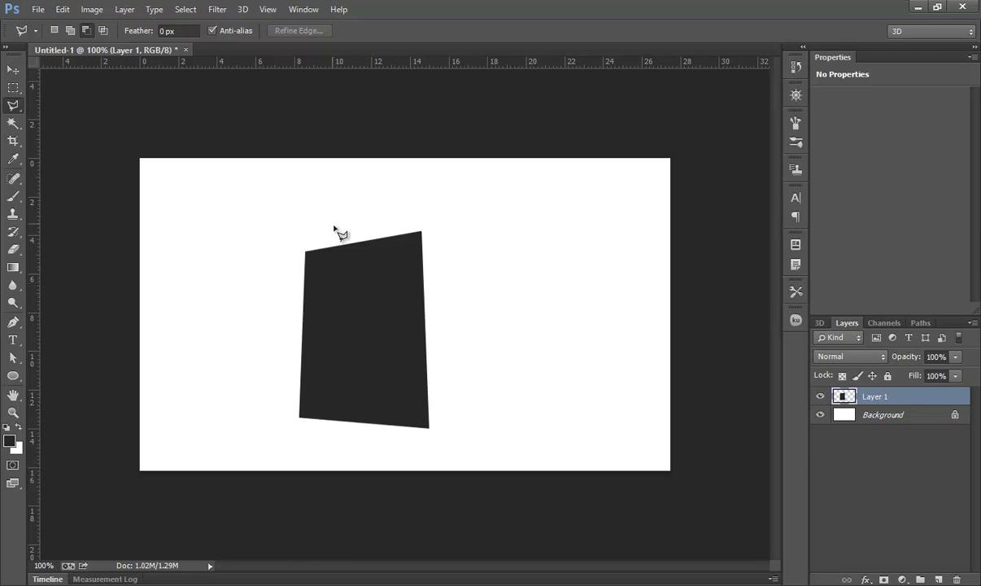
Draw a narrow side panel along the front face's right edge with the Polygonal Lasso, filled with the foreground colour on a new layer
left_click(428, 427)
left_click(454, 419)
left_click(439, 237)
left_click(423, 242)
left_click(428, 427)
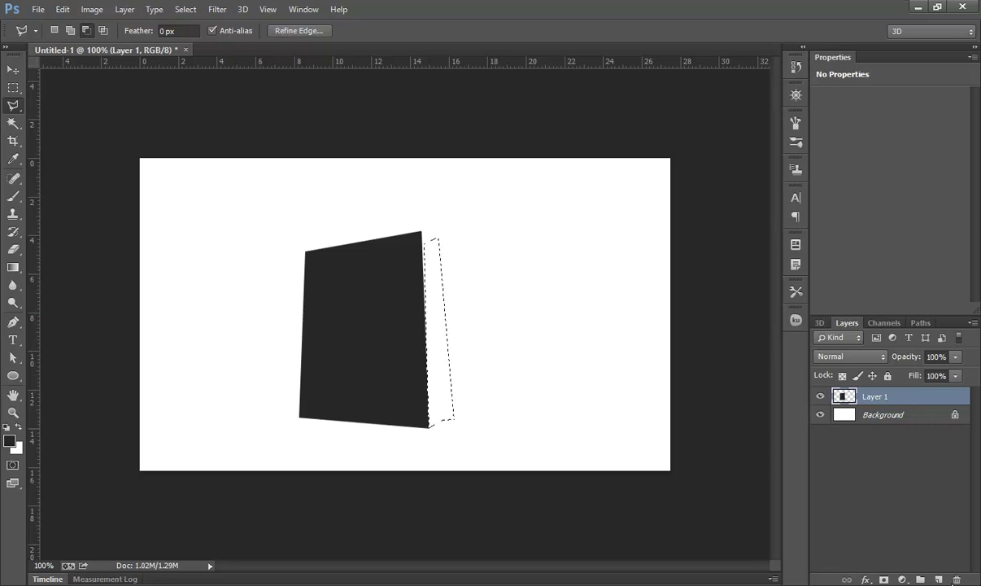
left_click(940, 579)
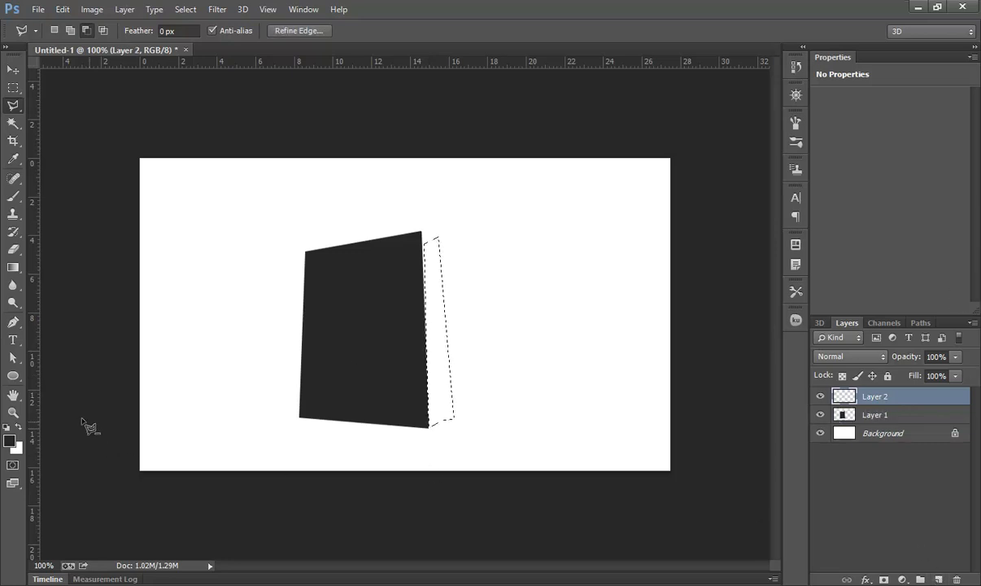
key("alt+BackSpace")
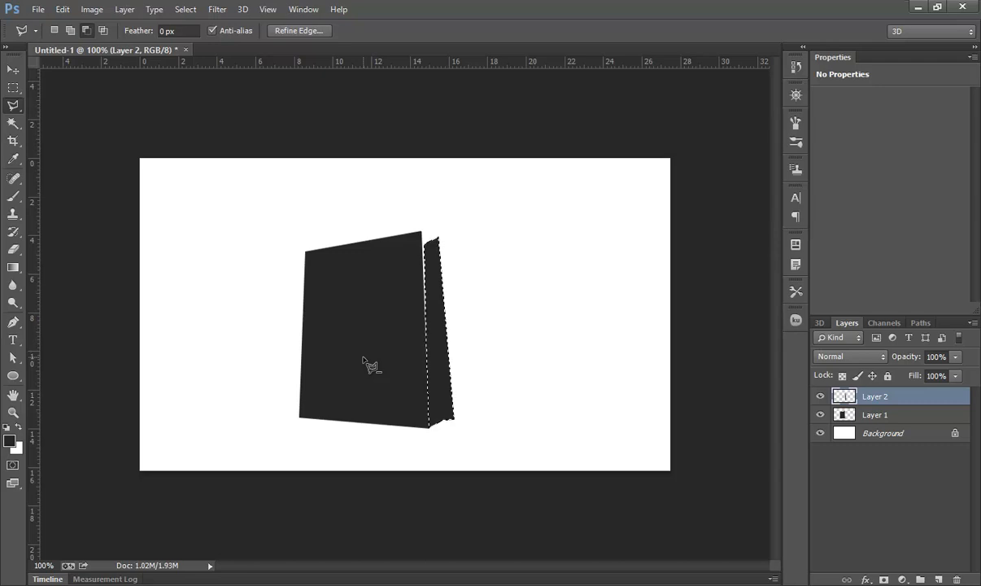
key("ctrl+d")
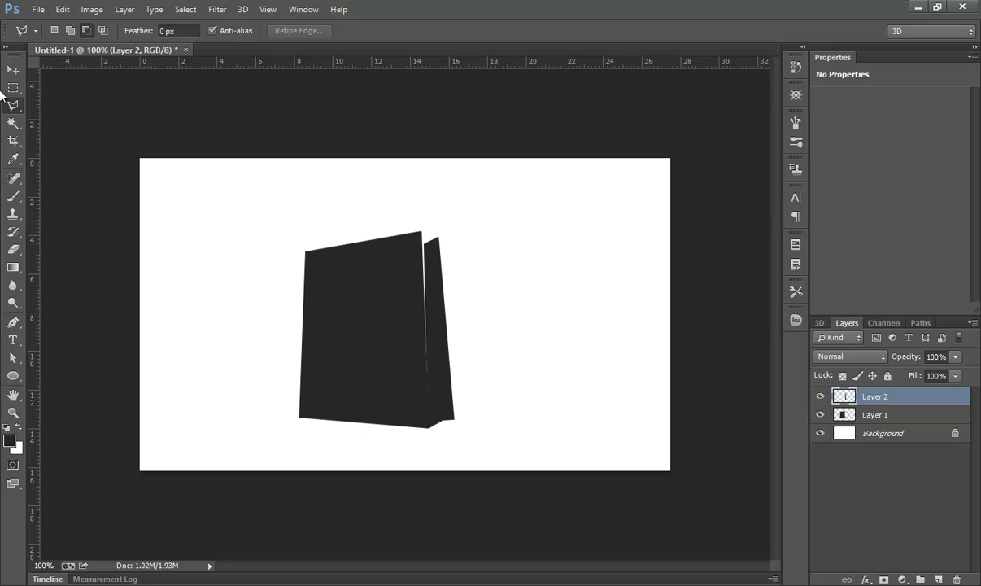
Nudge the side panel slightly left and down to fit it more closely against the front face
left_click(13, 70)
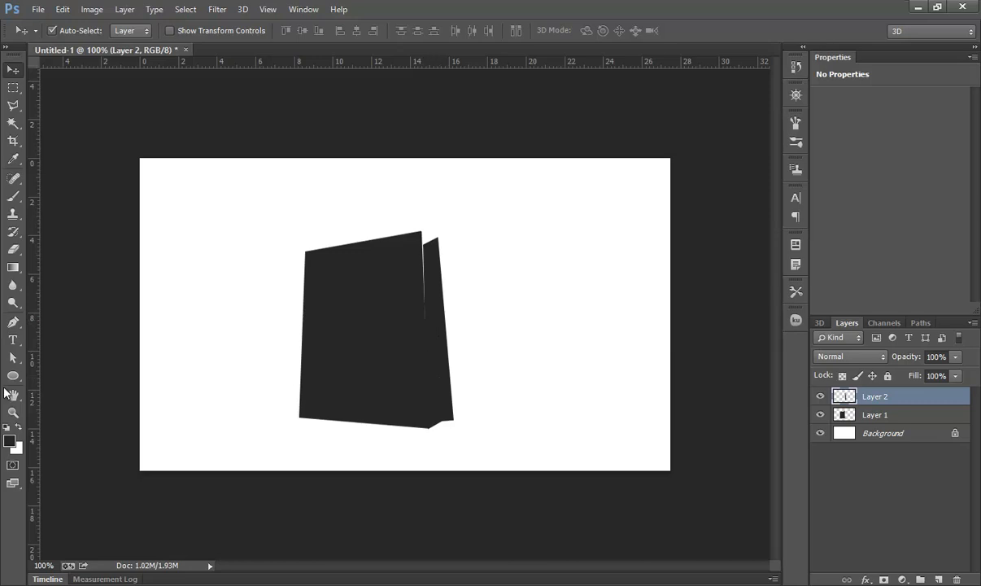
left_click(13, 87)
left_click_drag(419, 444, 437, 426)
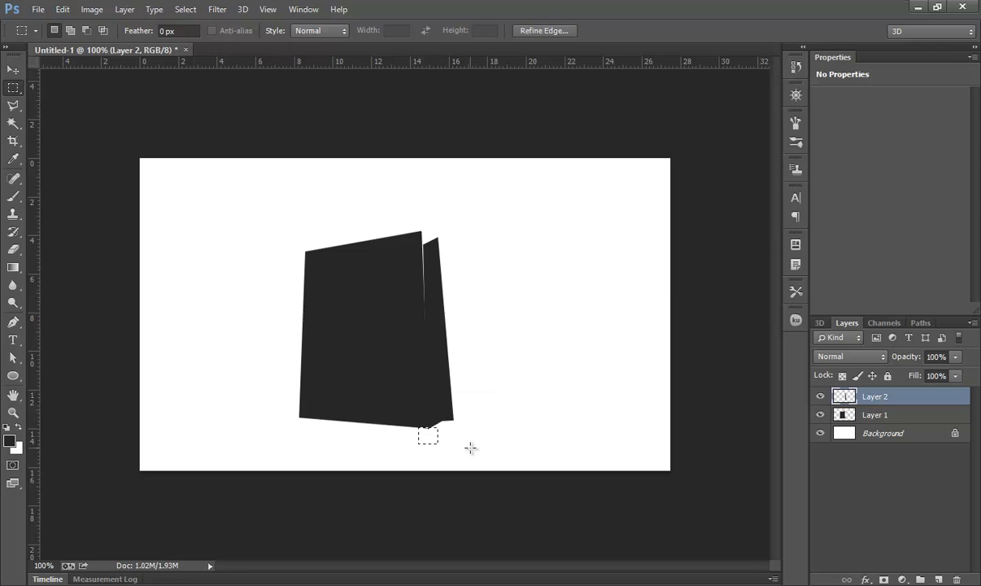
key("ctrl+d")
key("v")
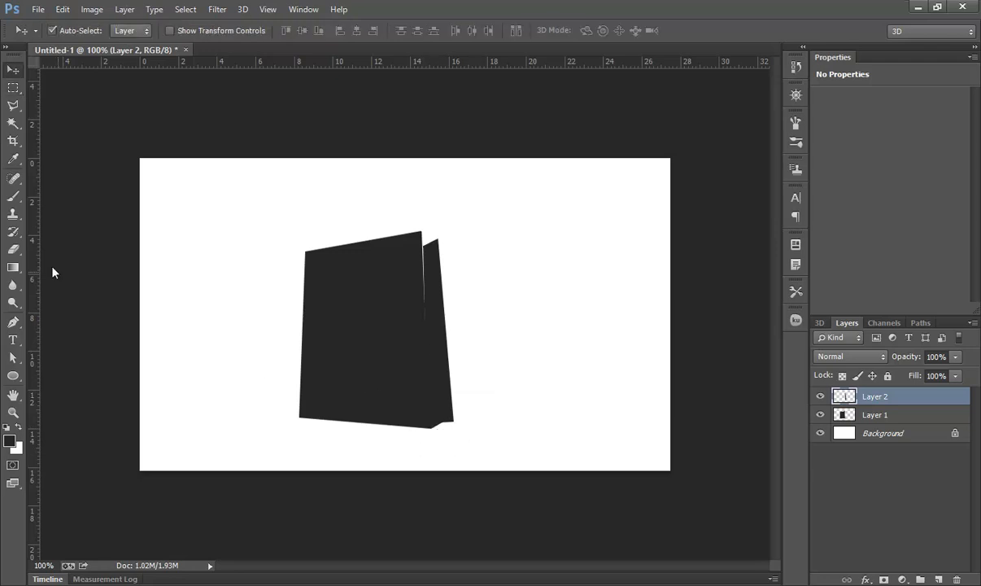
Add a thin white diagonal fold strip over the side panel on a new layer with 5% opacity
left_click(12, 105)
left_click(50, 114)
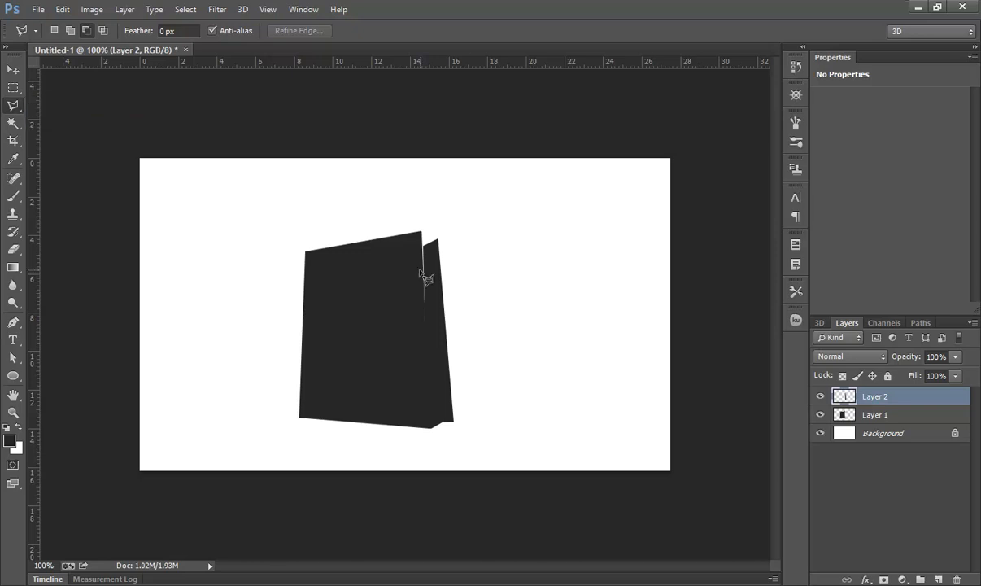
left_click(444, 422)
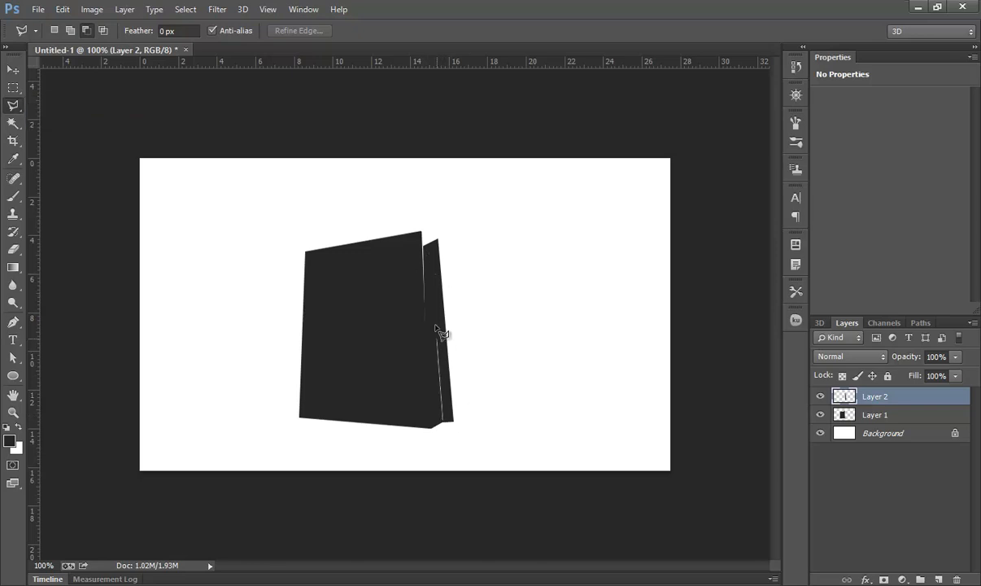
double_click(426, 246)
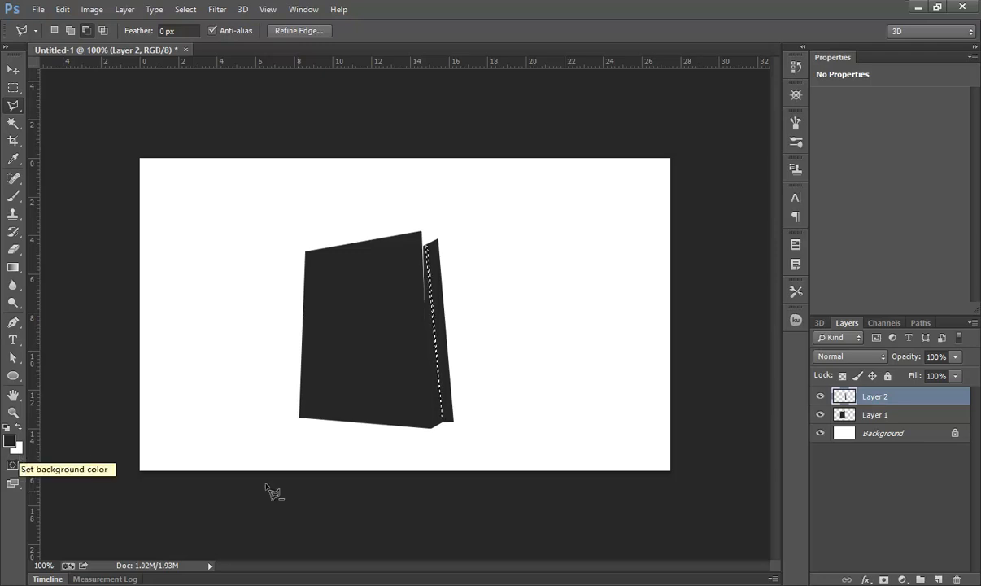
left_click(941, 579)
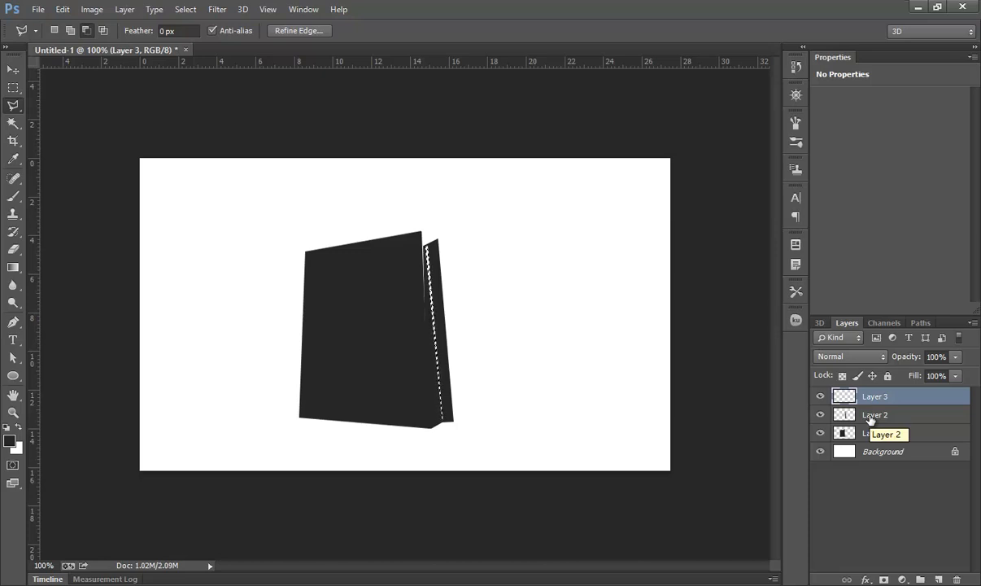
key("ctrl+d")
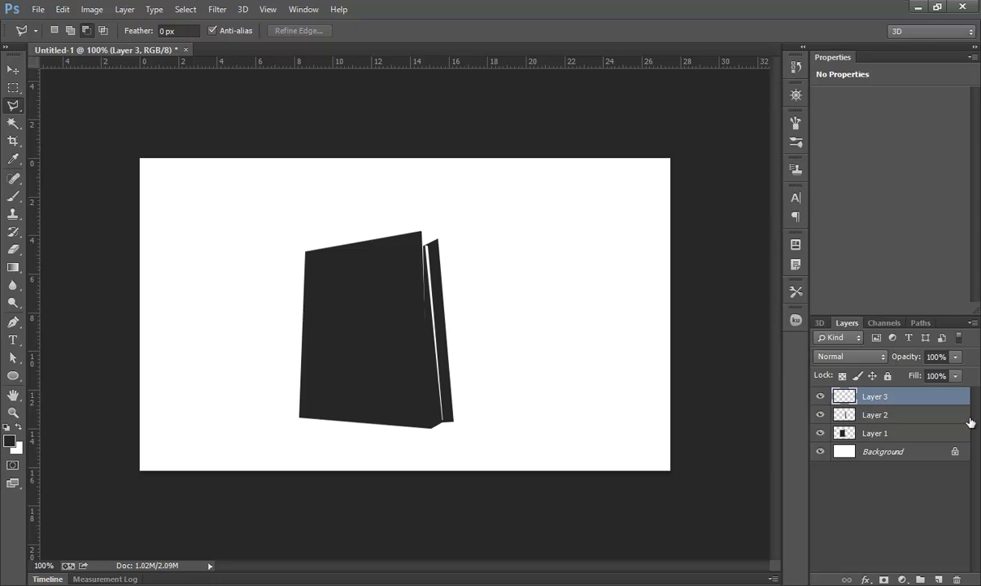
left_click(956, 357)
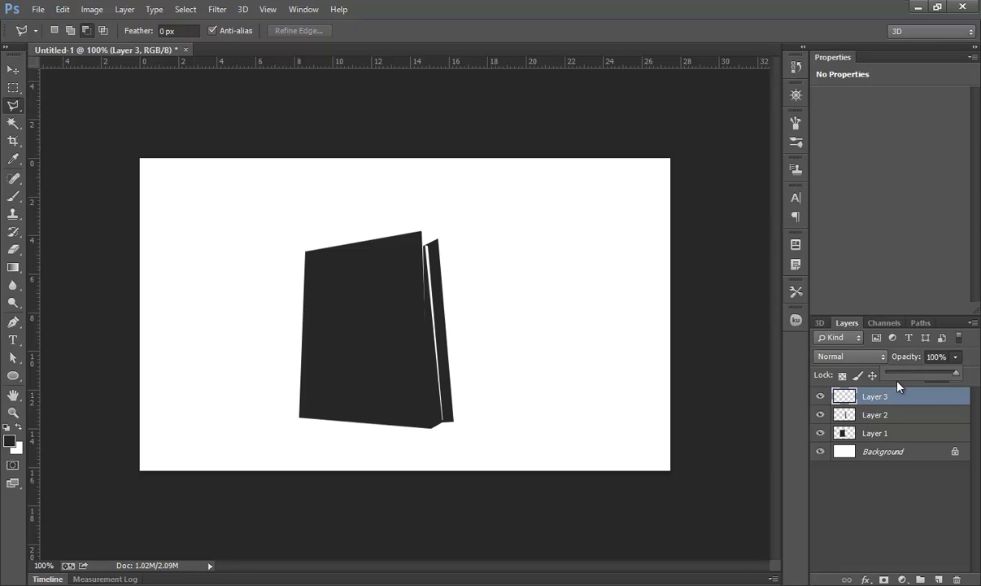
left_click_drag(956, 372, 891, 375)
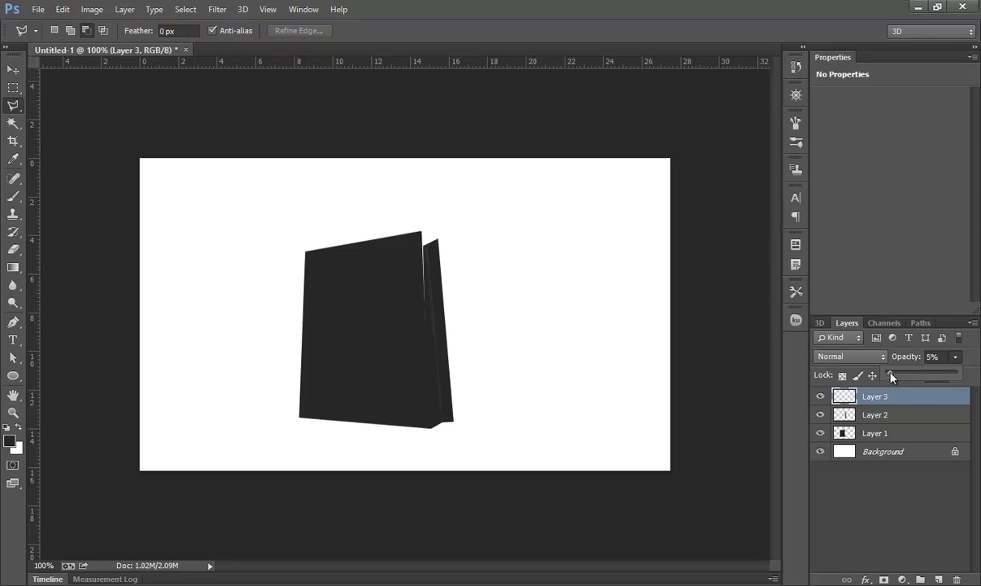
Soften the upper part of the white fold strip with a soft round eraser of 25 px at 49% opacity
left_click(18, 253)
left_click(69, 31)
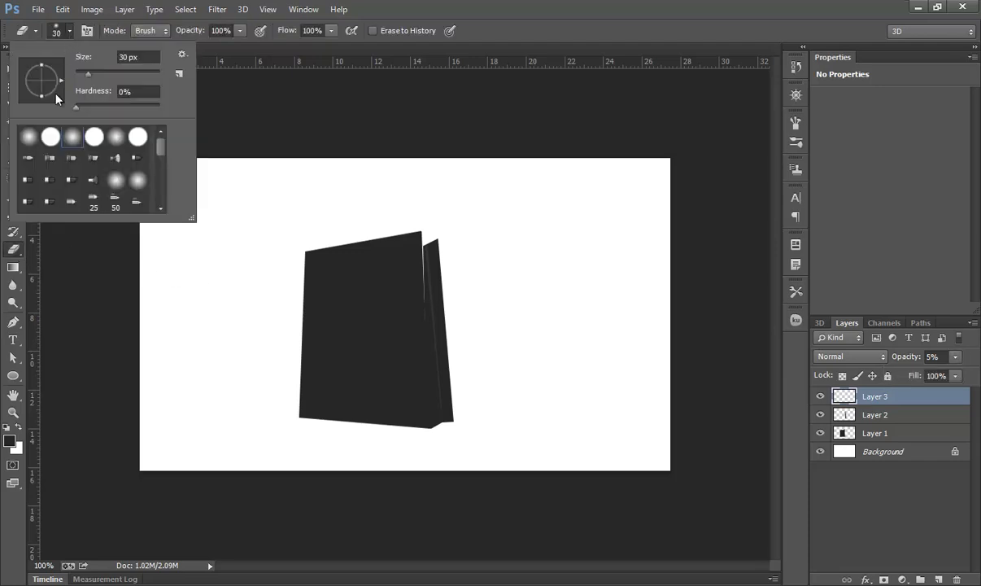
double_click(69, 139)
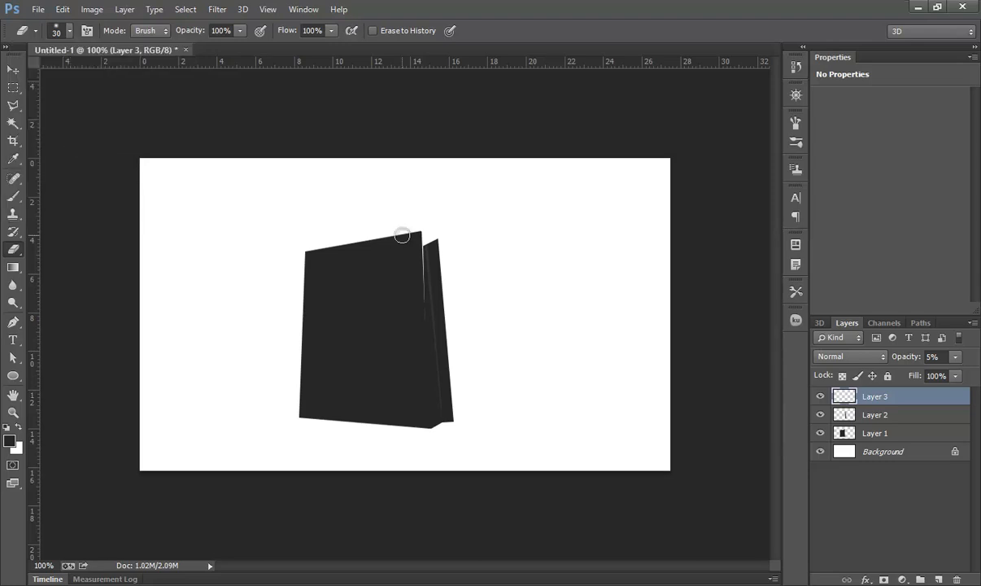
key("[")
left_click(240, 31)
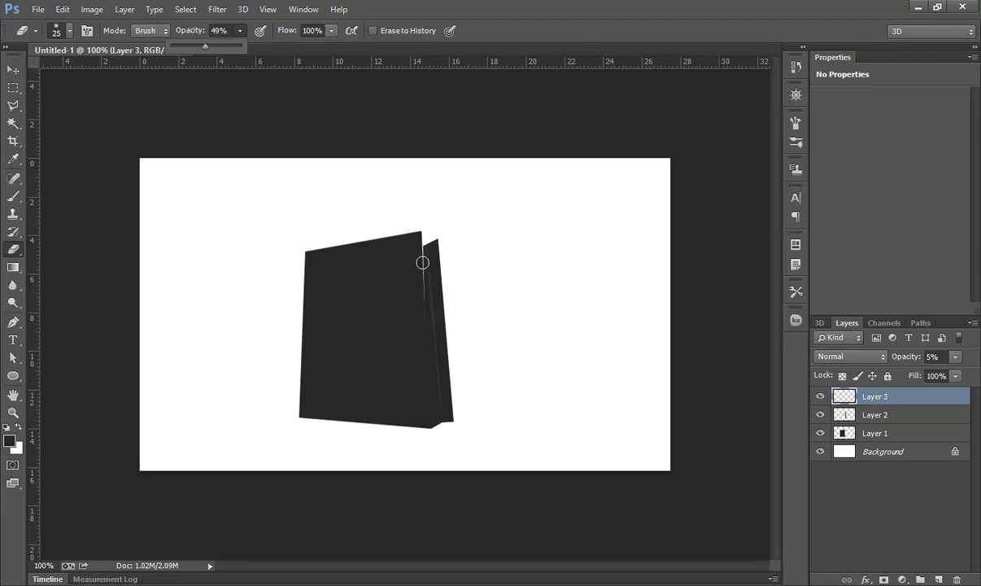
left_click_drag(423, 261, 422, 272)
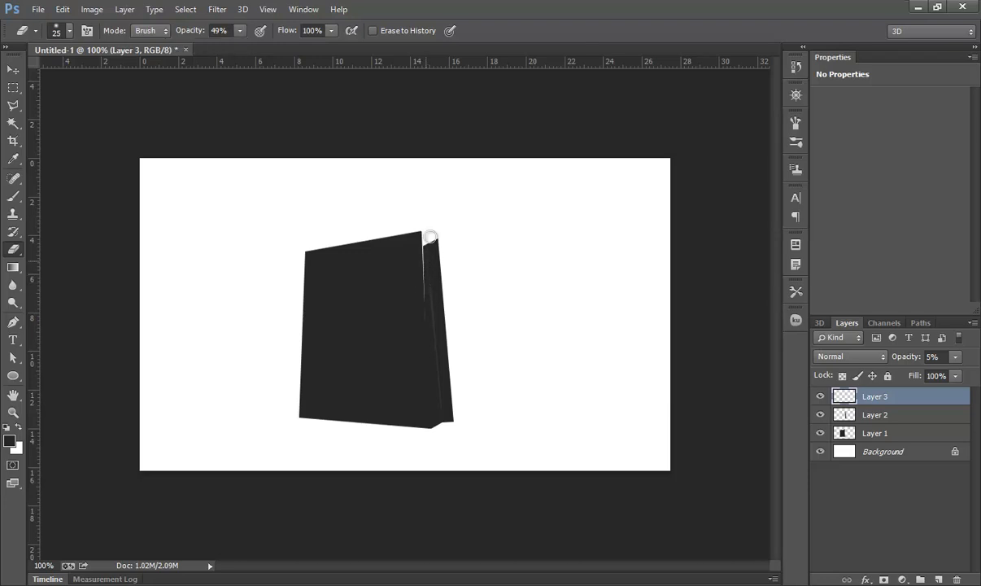
key("2")
key("1")
Trim the upper edge of the side panel on Layer 2 using a Polygonal Lasso selection around its top corner
key("l")
left_click(451, 233)
left_click(423, 244)
left_click(440, 218)
left_click(453, 234)
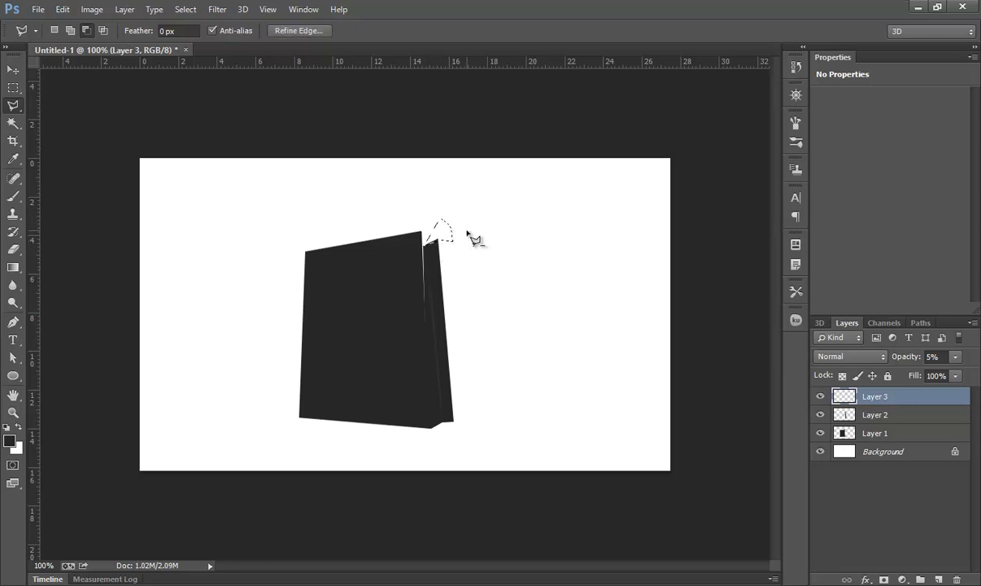
left_click(877, 415)
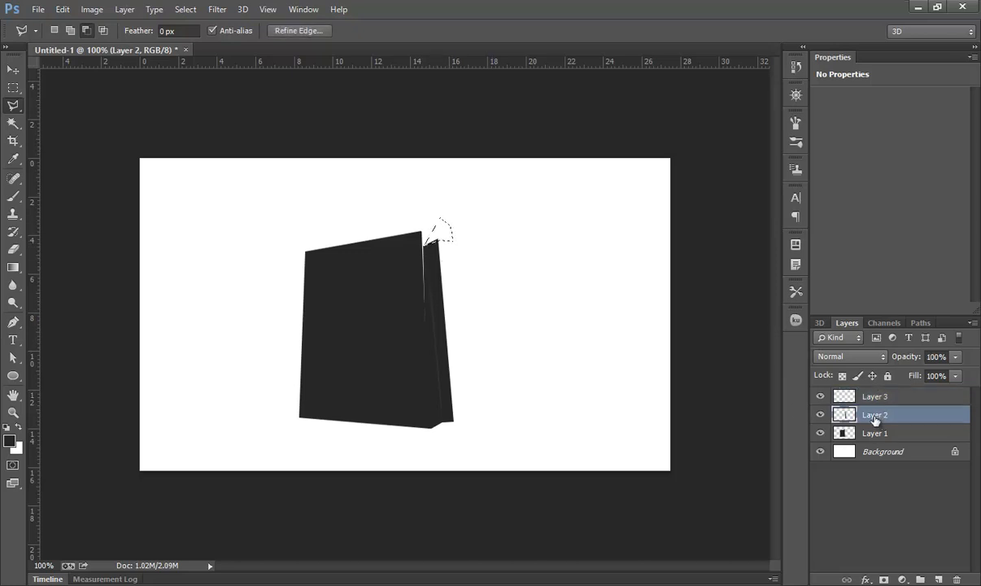
key("ctrl+d")
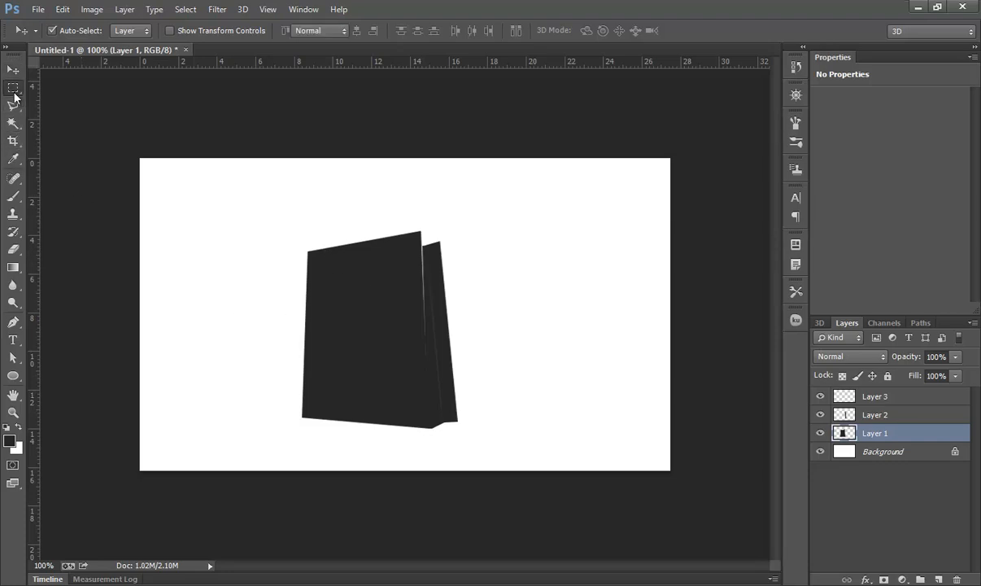
Create a tiny white-filled circle with the Elliptical Marquee on a new layer directly above Layer 1
left_click_drag(13, 87, 43, 96)
left_click(50, 97)
left_click_drag(224, 267, 233, 276)
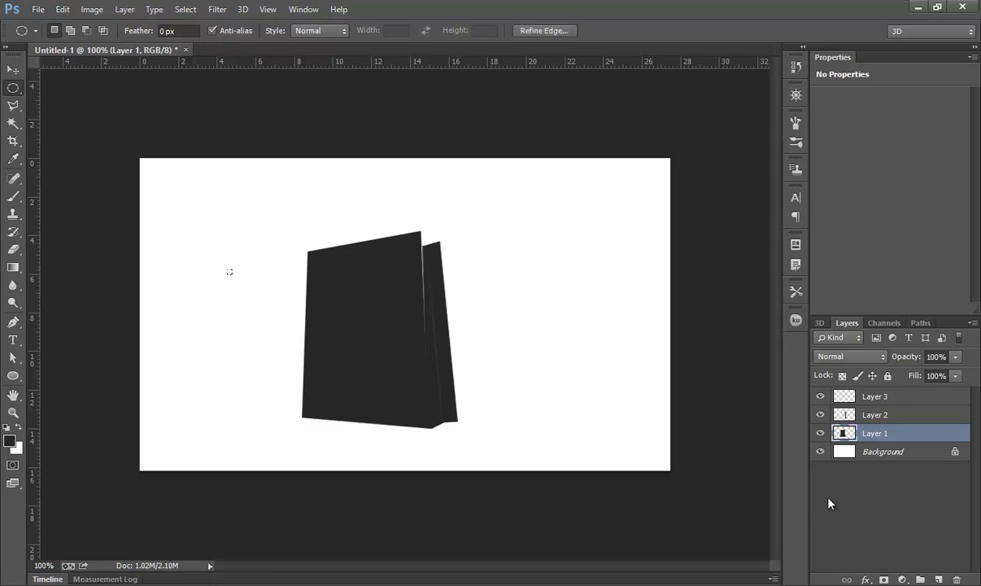
key("ctrl+shift+alt+n")
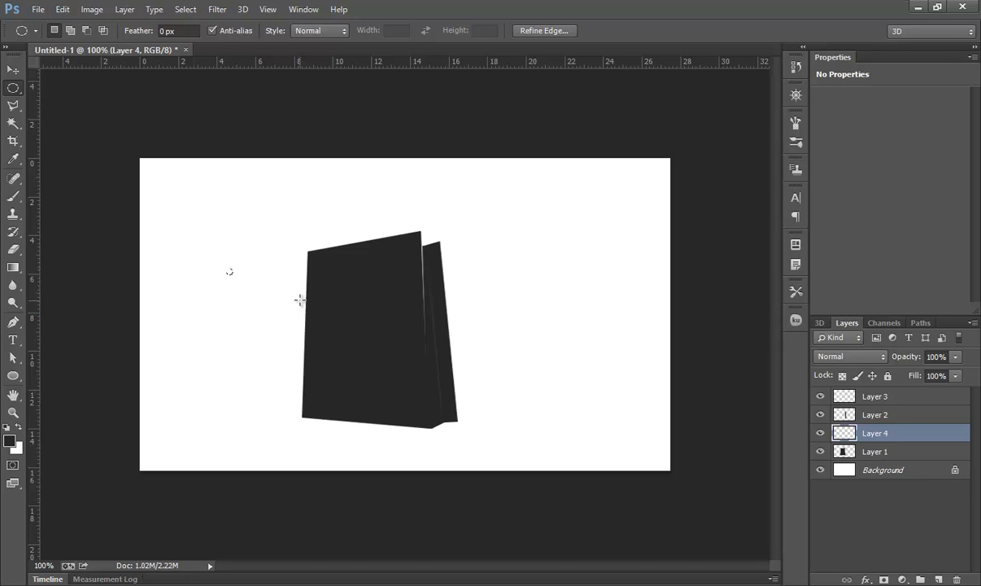
key("ctrl+d")
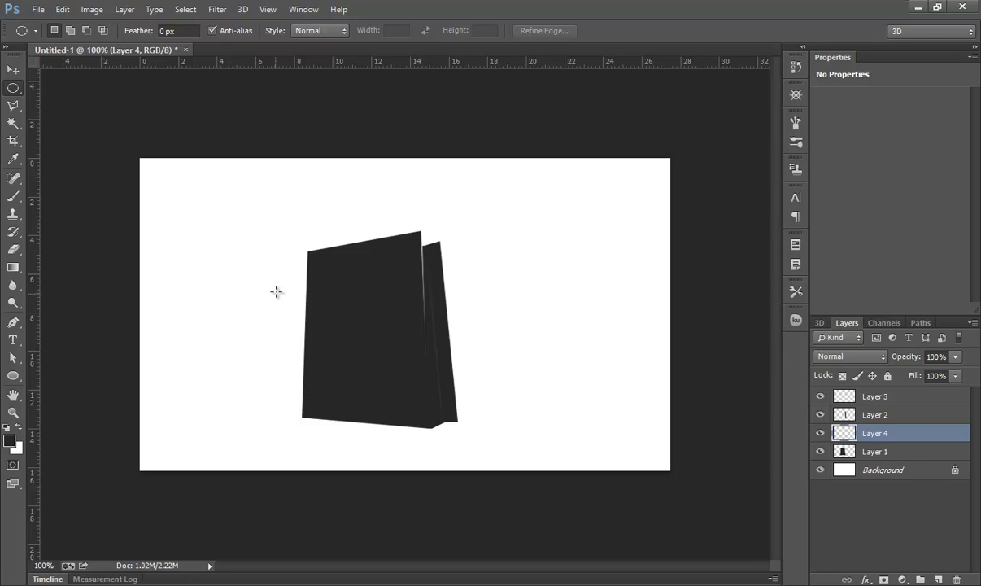
Disable automatic layer selection and move the white circle onto the upper left area of the bag's front face
left_click(13, 71)
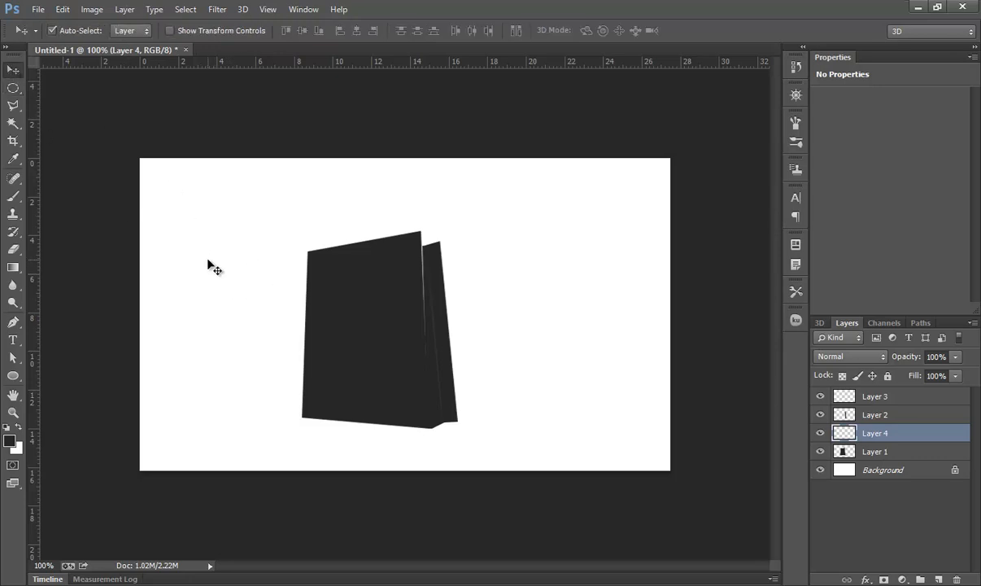
left_click(66, 31)
left_click_drag(266, 287, 335, 276)
Add an Inner Shadow with 3 px distance and 3 px size to the circle and duplicate it toward the front face's upper right
right_click(830, 433)
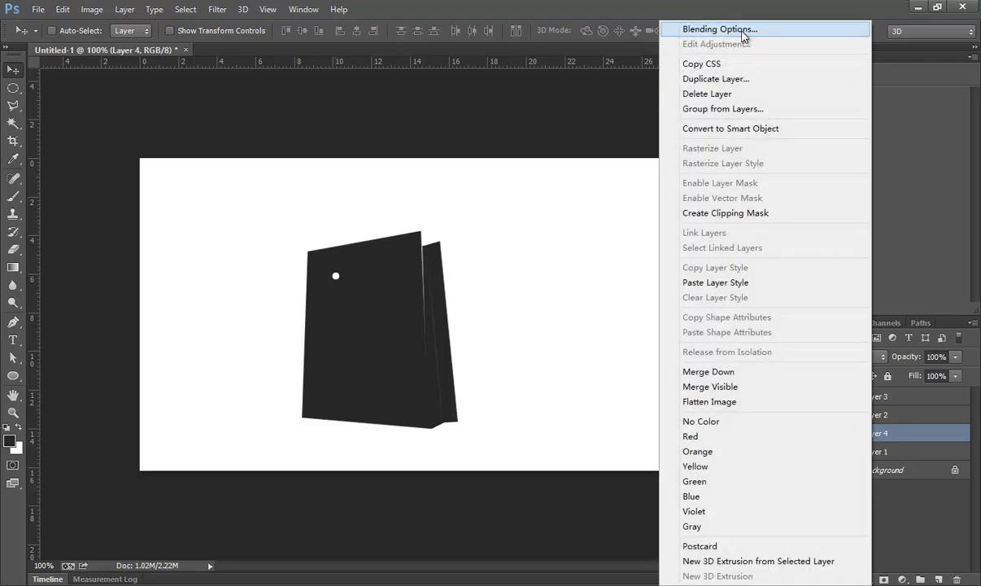
left_click(699, 30)
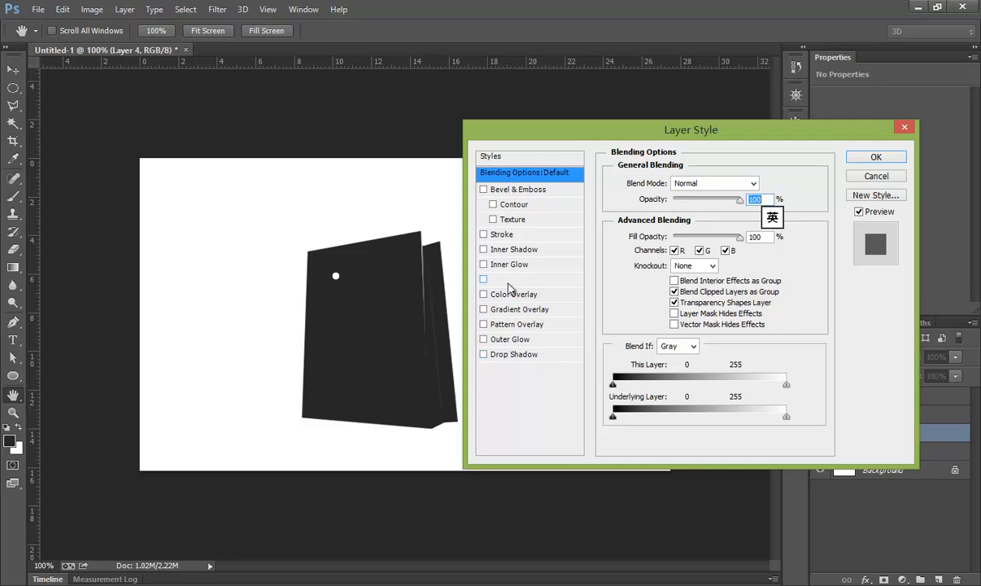
left_click(506, 251)
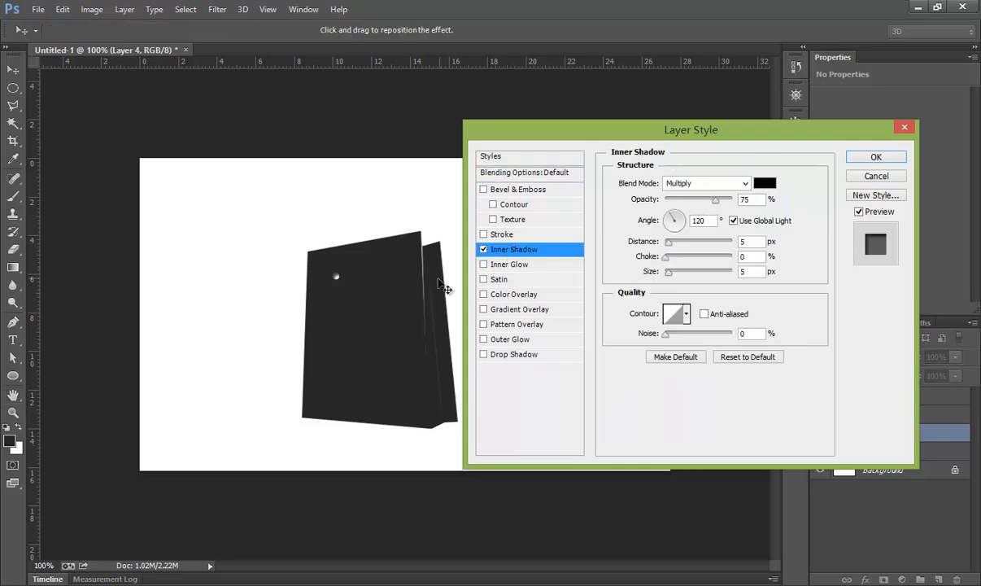
left_click_drag(748, 242, 674, 284)
type("33")
left_click(864, 159)
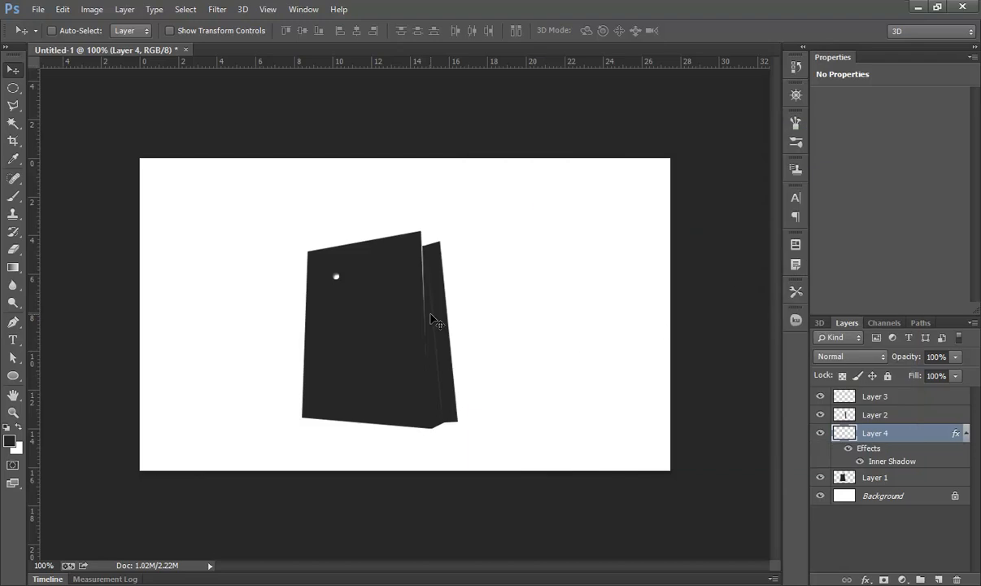
left_click_drag(335, 275, 387, 270)
Draw a U-shaped handle between the two holes with the Lasso, filled white on a new layer, and trim its left strand
left_click(13, 108)
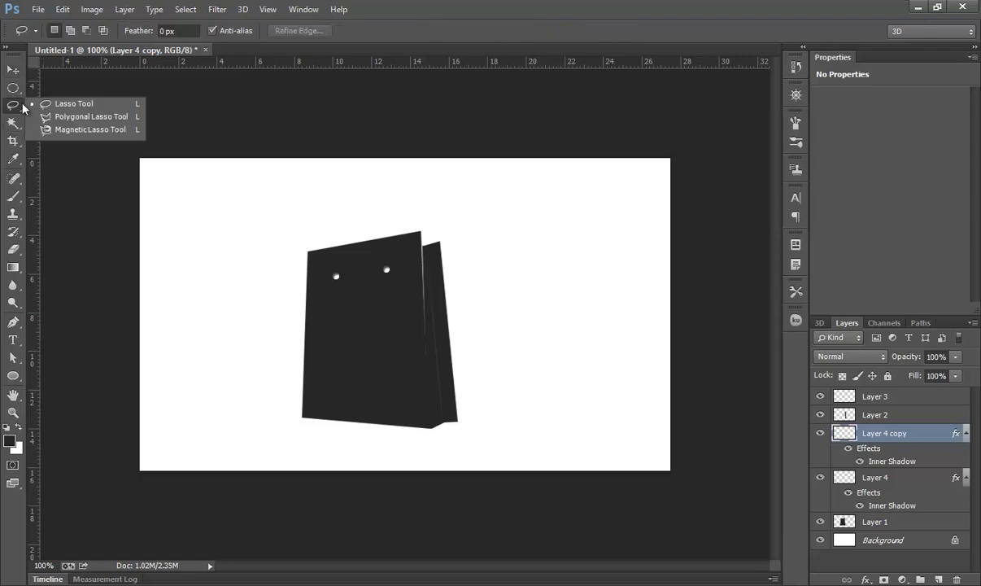
left_click(52, 107)
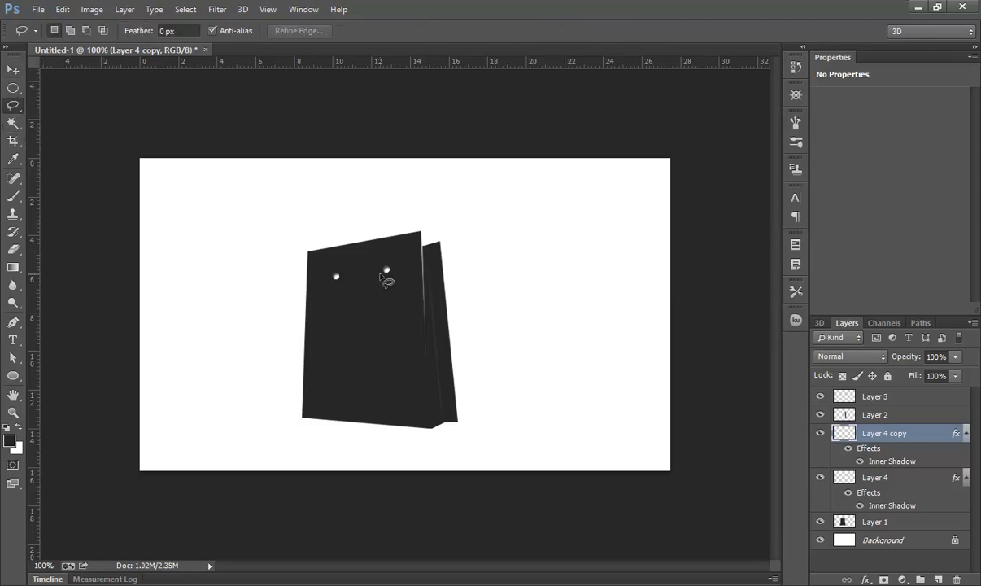
mouse_move(387, 272)
left_mouse_down()
mouse_move(392, 323)
mouse_move(381, 338)
mouse_move(344, 338)
mouse_move(335, 279)
mouse_move(339, 319)
mouse_move(365, 338)
mouse_move(391, 329)
mouse_move(386, 271)
left_mouse_up()
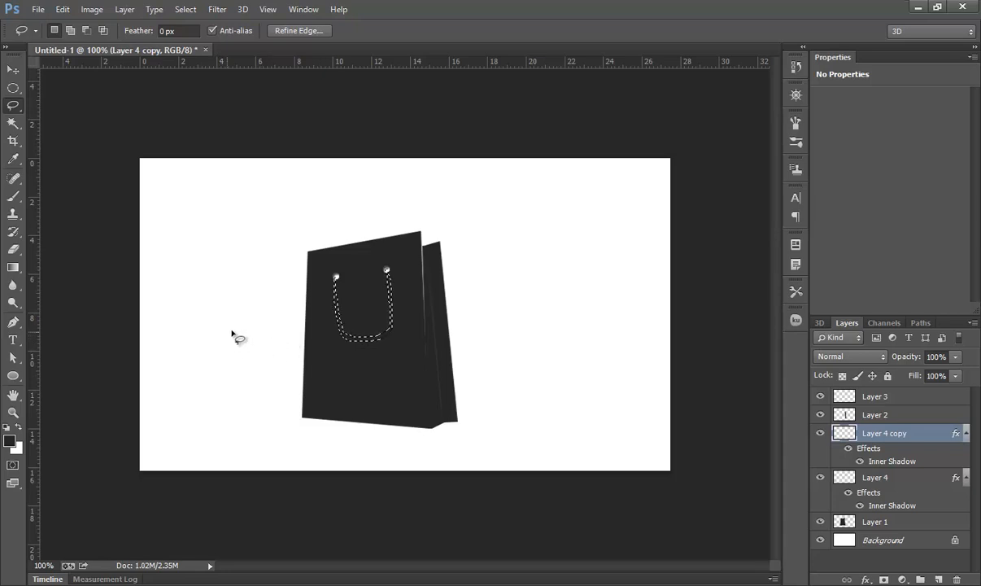
key("ctrl+shift+alt+n")
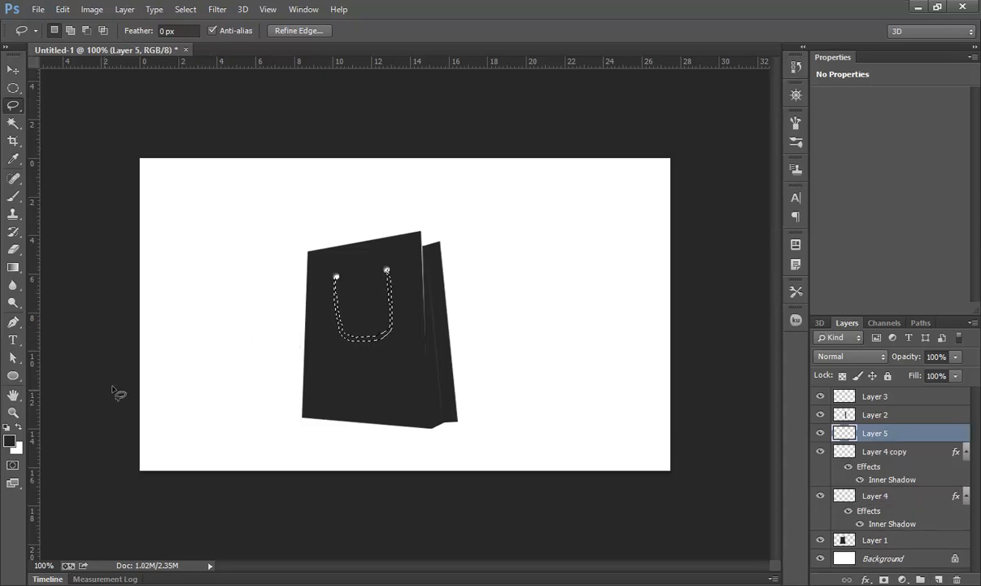
key("ctrl+BackSpace")
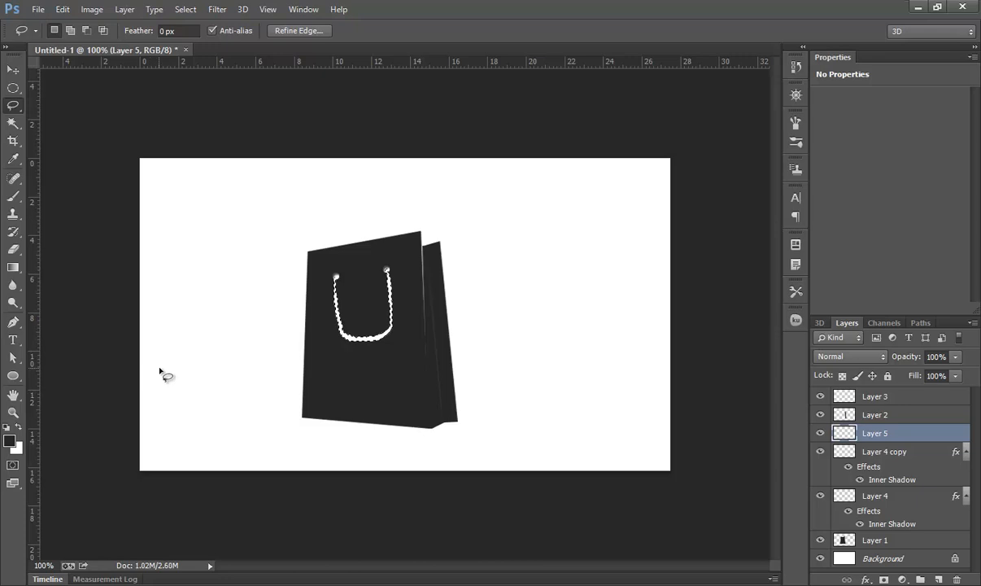
key("ctrl+d")
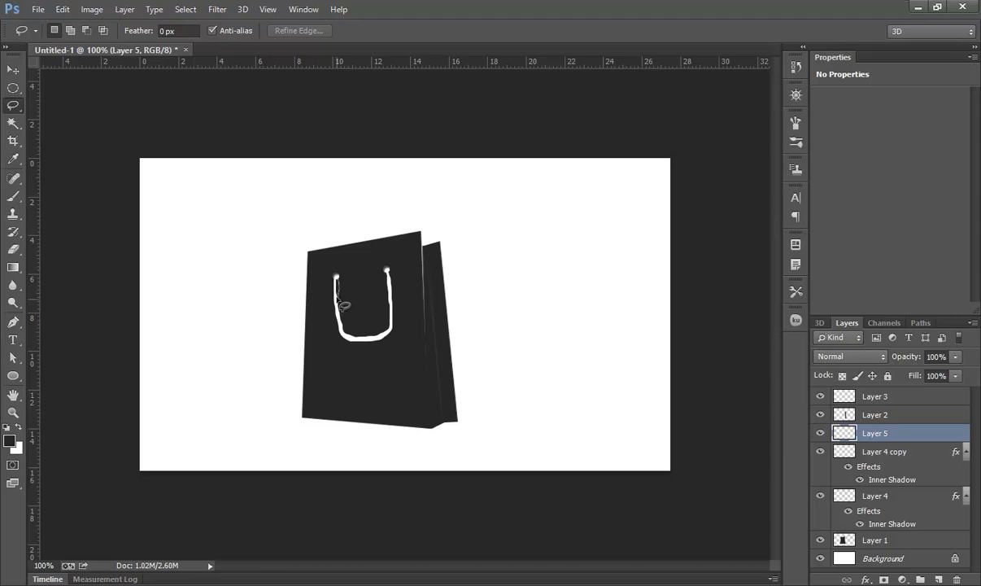
left_click_drag(336, 278, 345, 302)
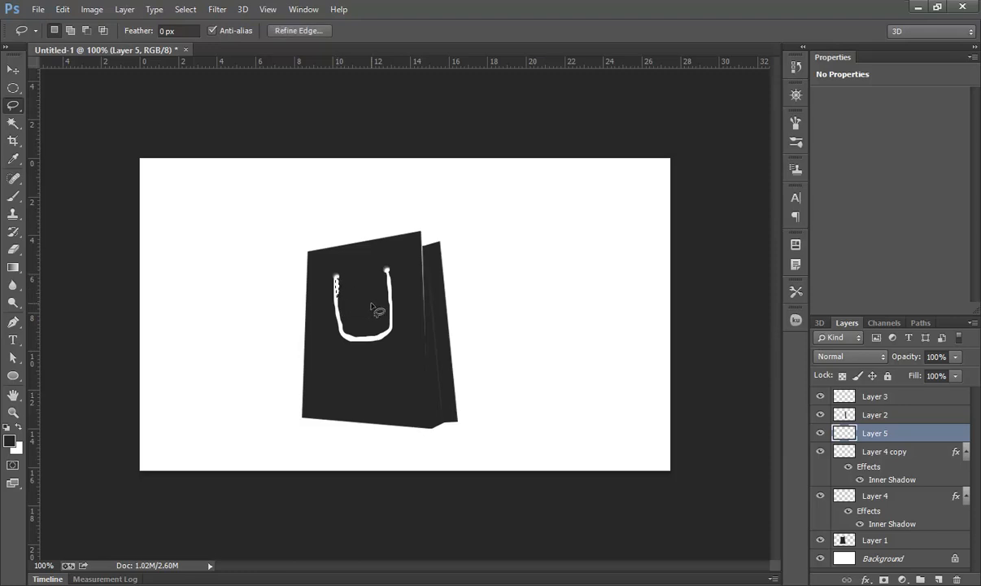
key("ctrl+d")
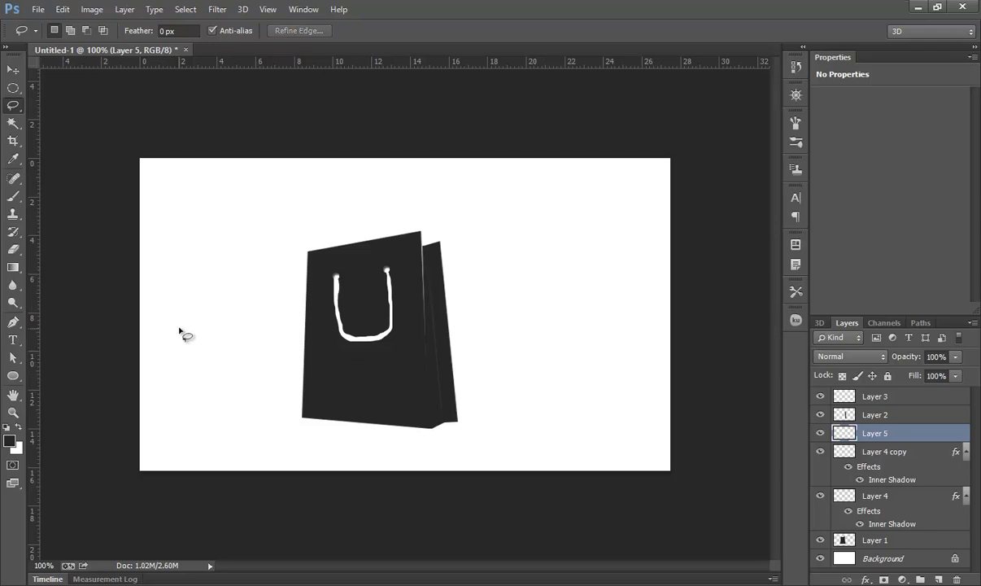
Refine the white handle's edges with a reduced hard round eraser at 21% opacity
left_click(14, 250)
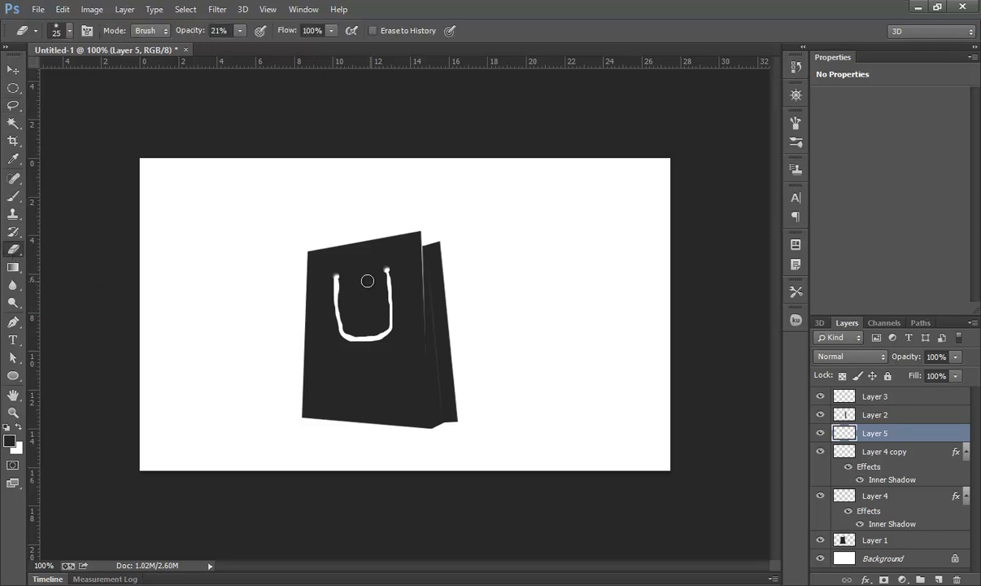
left_click(13, 413)
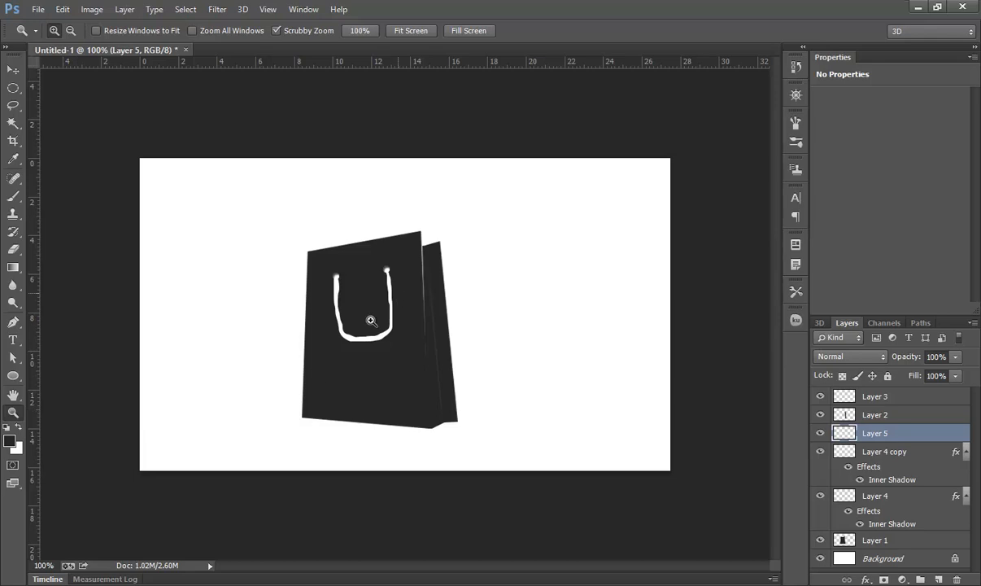
left_click(372, 286)
left_click(353, 334)
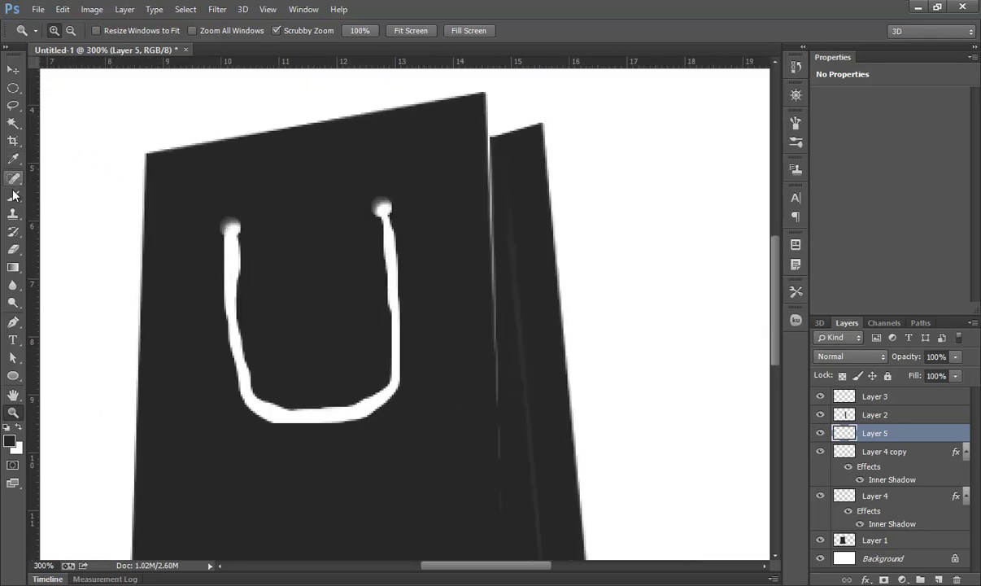
left_click(14, 250)
left_click(69, 31)
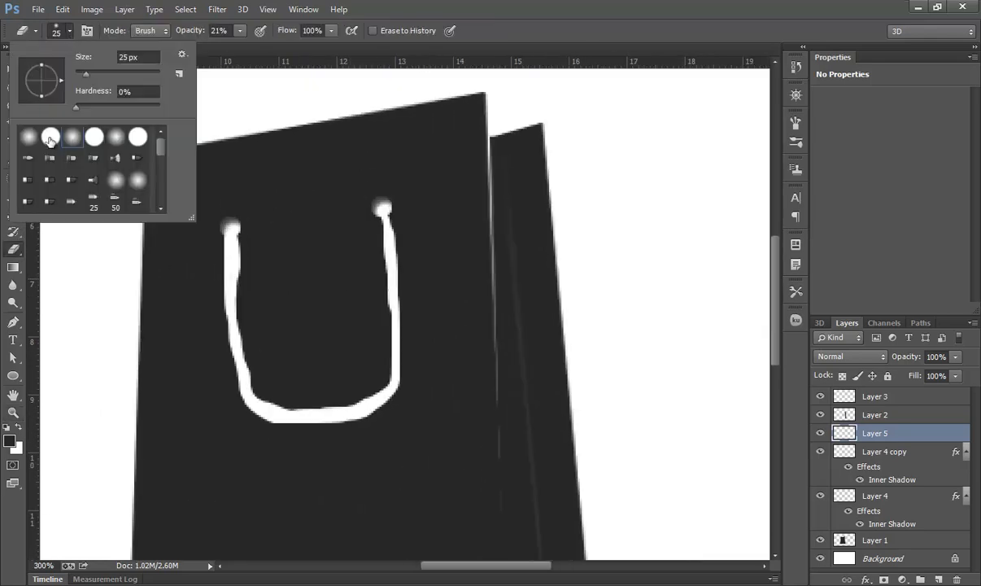
left_click(50, 145)
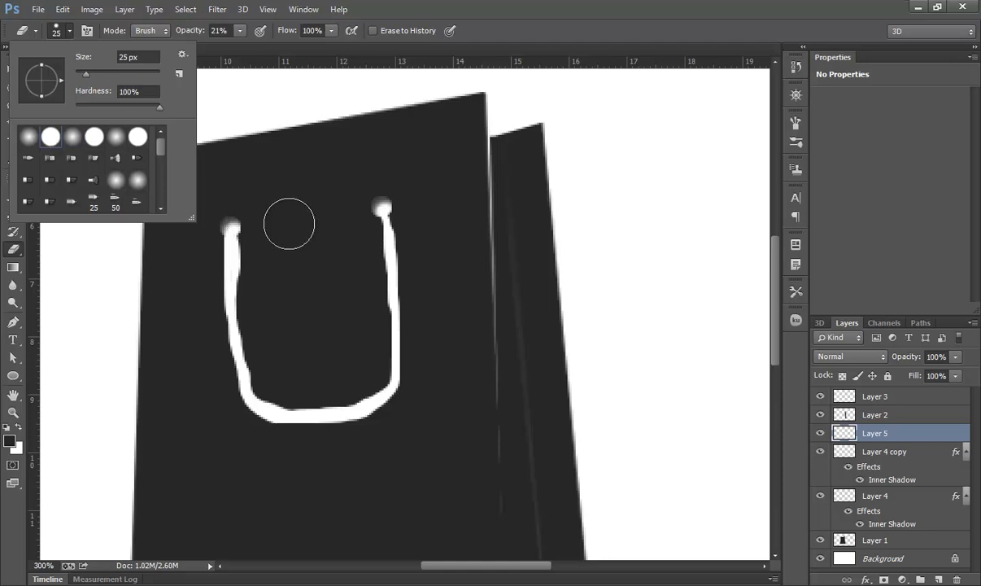
left_click(400, 44)
key("[")
key("[")
key("[")
key("[")
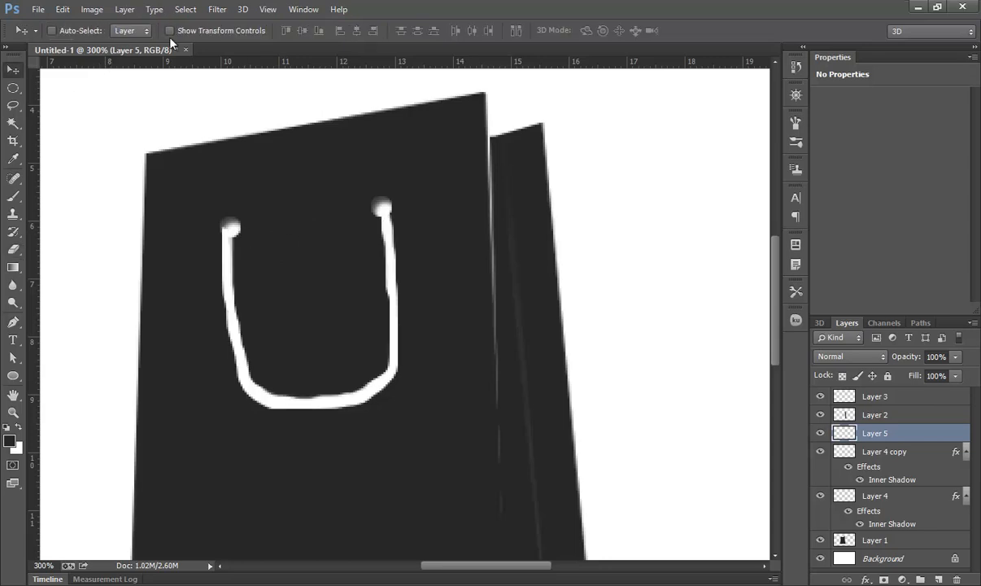
Enable transform controls and distort the handle so its upper end narrows slightly and both strands meet the holes
left_click(179, 32)
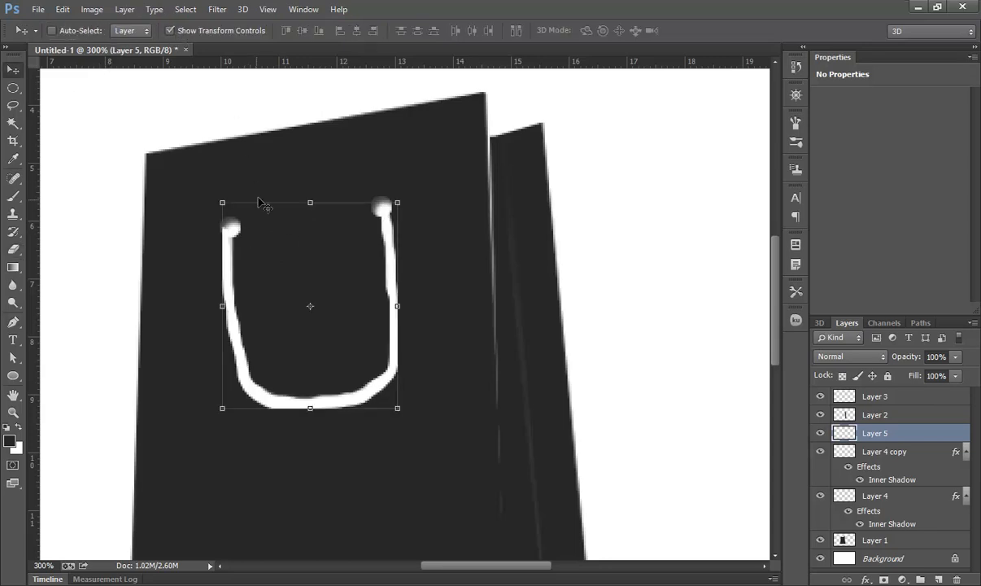
left_click_drag(223, 205, 225, 203)
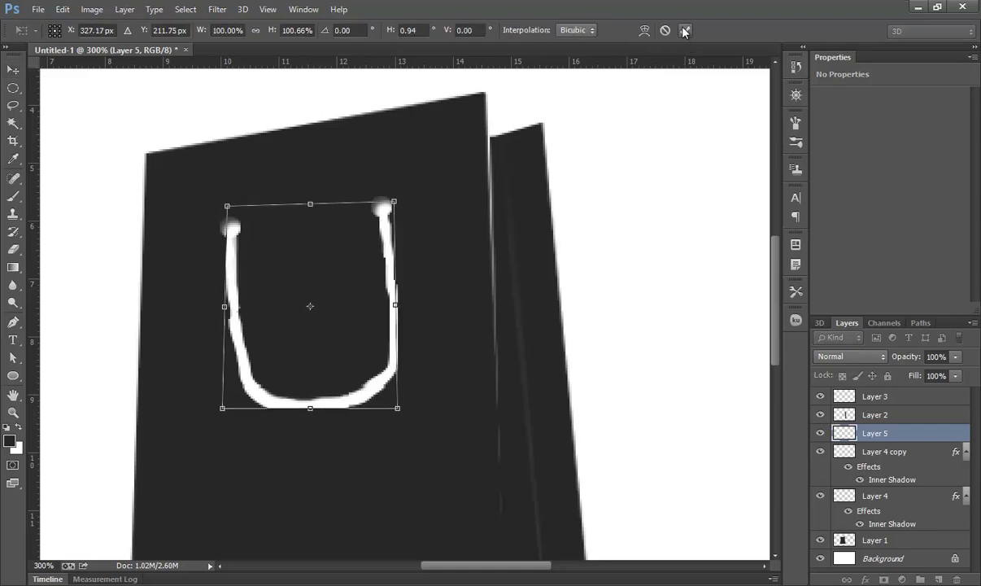
left_click(685, 30)
double_click(13, 412)
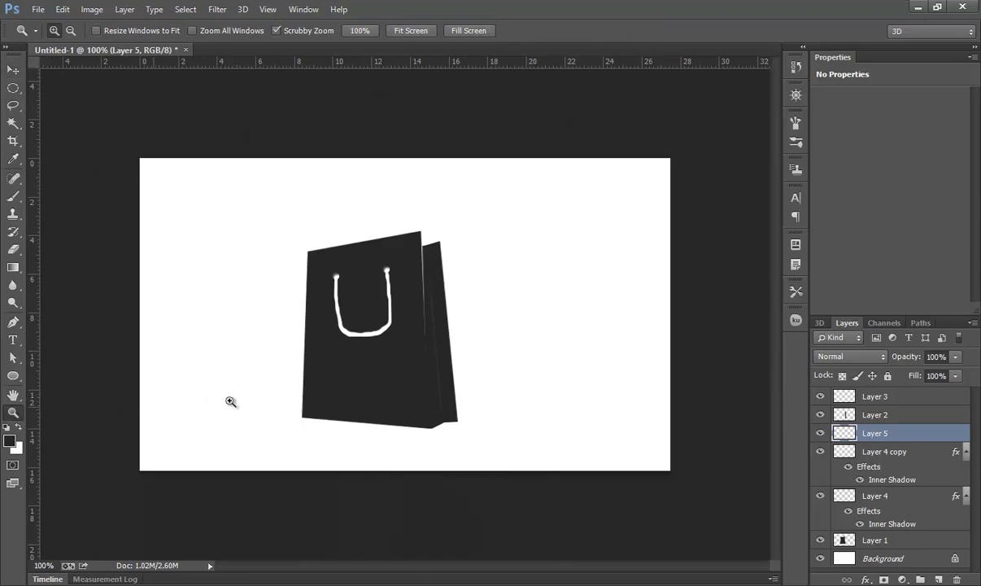
Add a Drop Shadow to the handle layer with a distance of 3 px and a size of 3 px
right_click(868, 439)
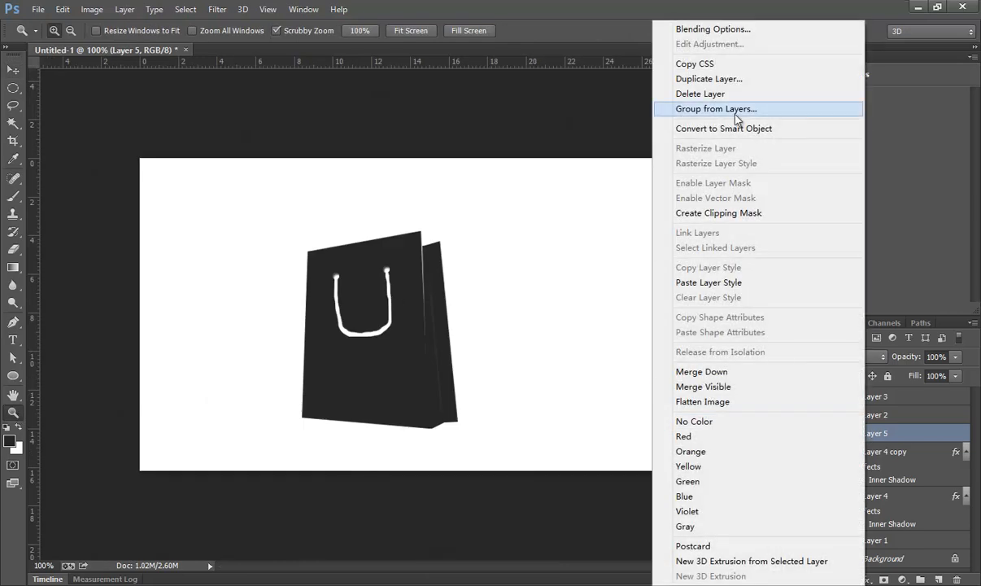
left_click(717, 34)
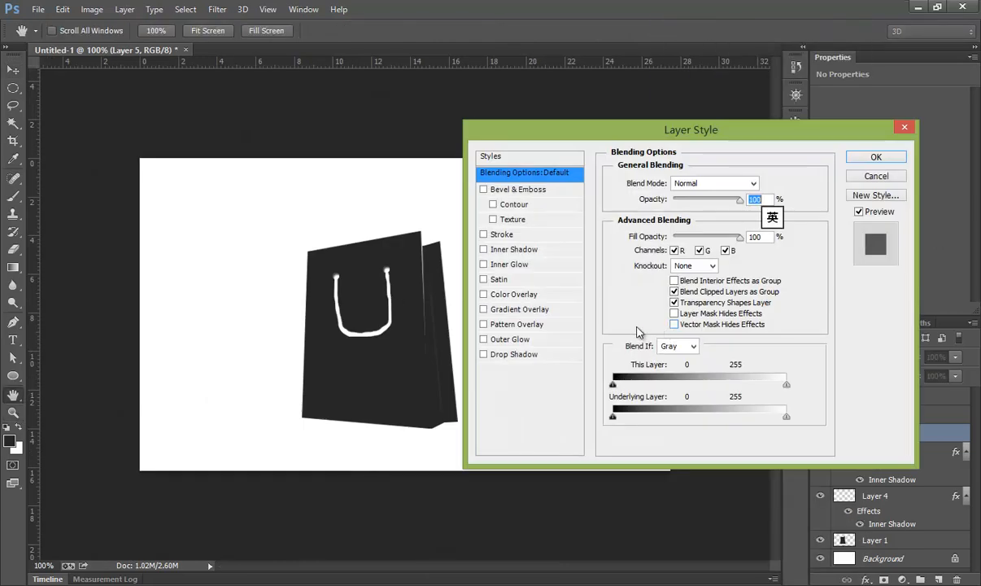
left_click(508, 354)
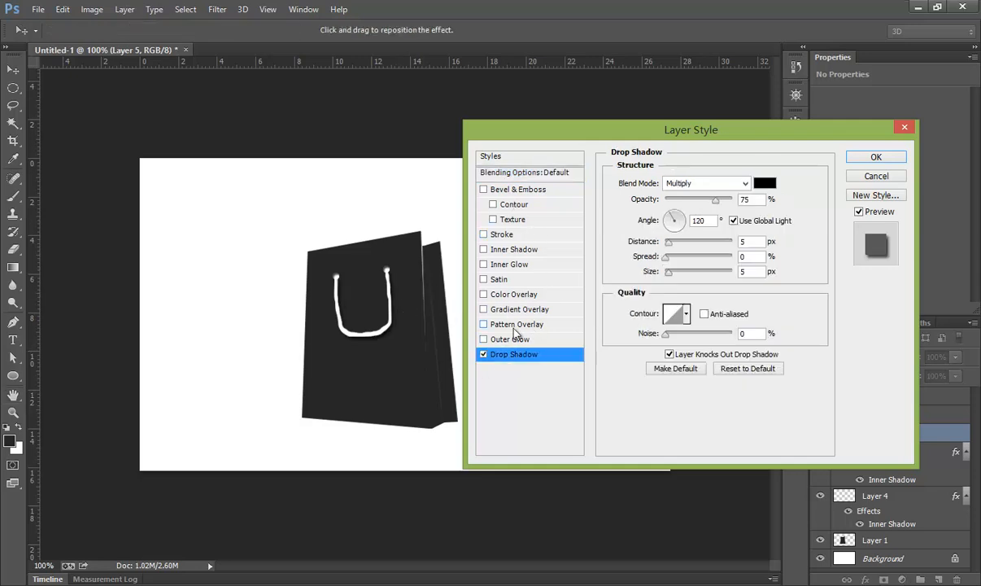
left_click_drag(753, 243, 731, 247)
type("3")
left_click_drag(746, 271, 727, 273)
type("3")
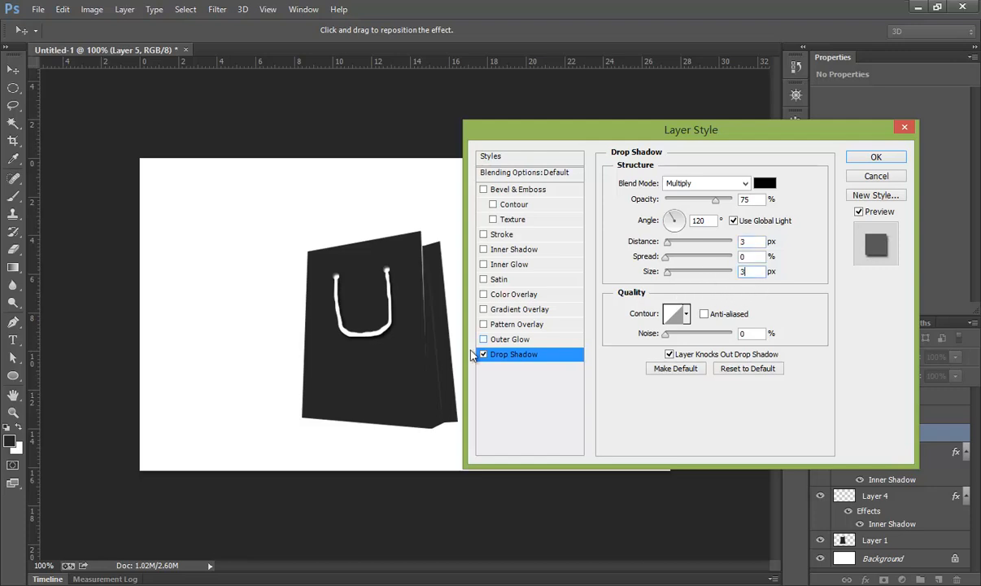
Set the handle's Drop Shadow to a distance of 5 px and 67% opacity, and apply the layer style
left_click_drag(759, 241, 684, 265)
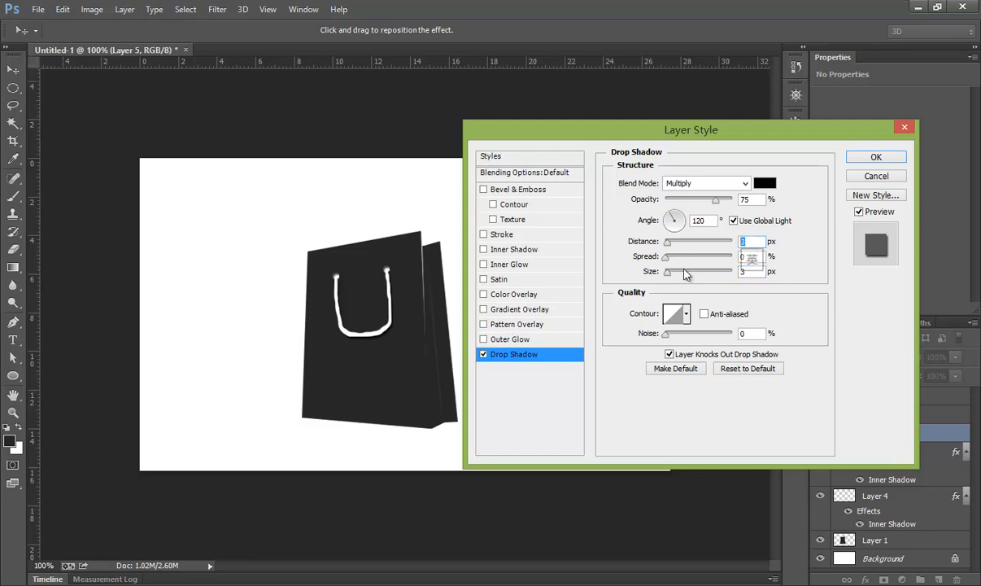
type("5")
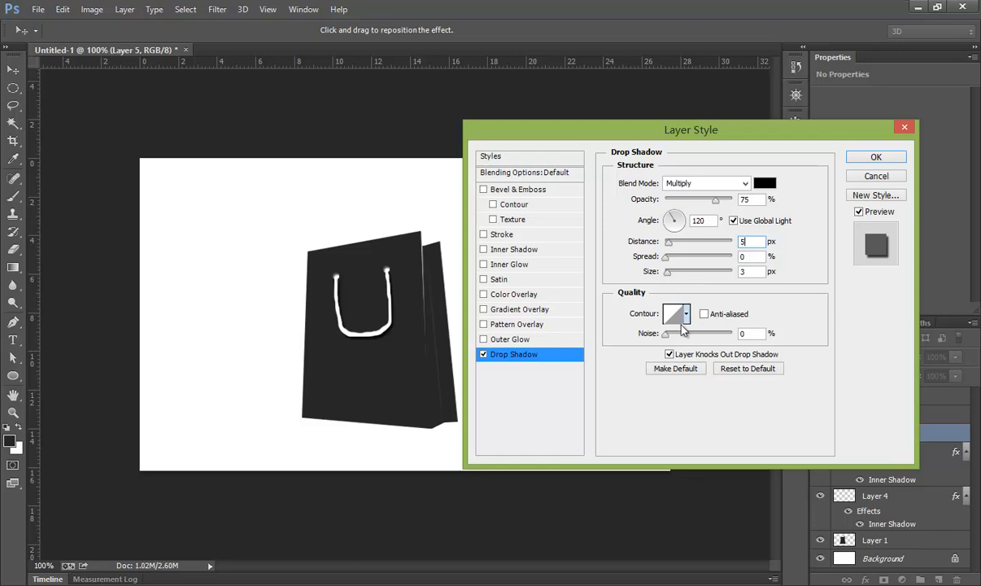
left_click_drag(714, 201, 711, 201)
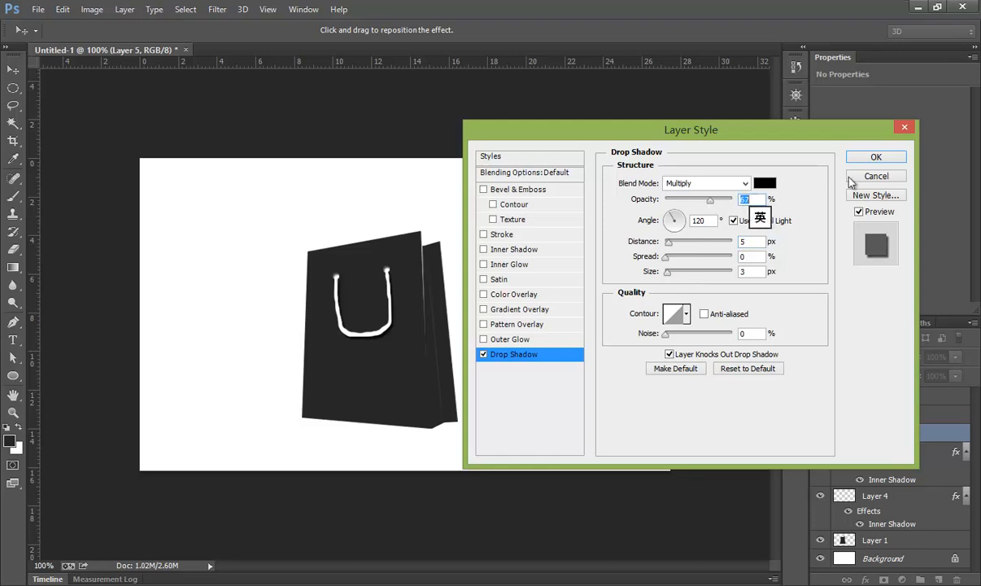
key("z")
left_click(874, 158)
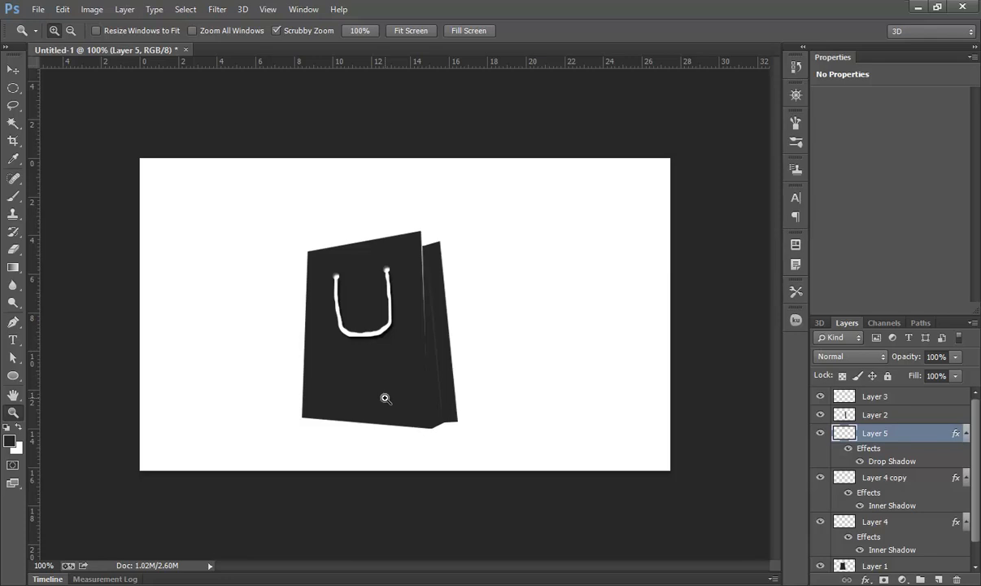
Fill a wide, flat elliptical selection around the bag's base with the dark foreground colour on a new layer directly above the Background
left_click(12, 88)
left_click(59, 99)
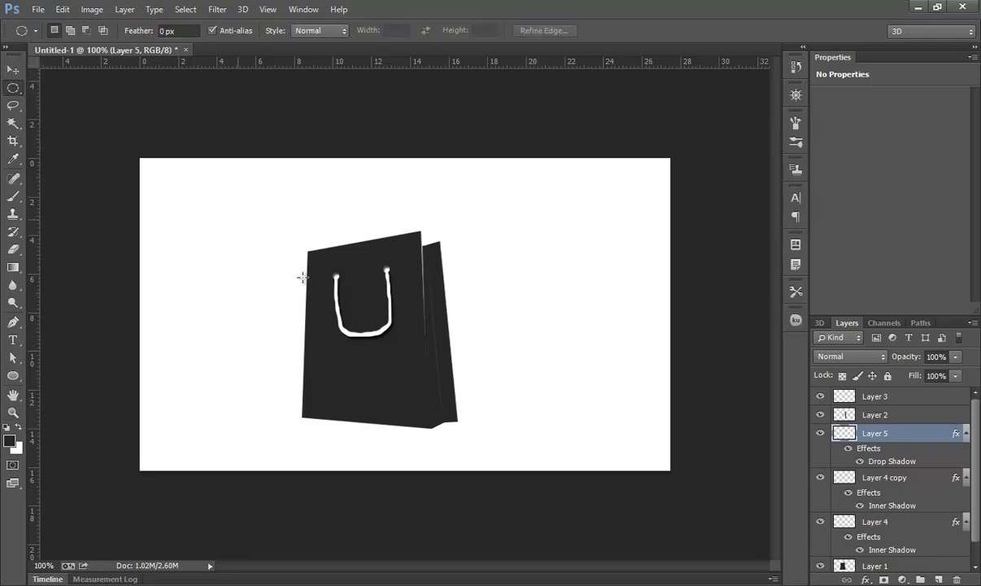
left_click_drag(252, 380, 522, 432)
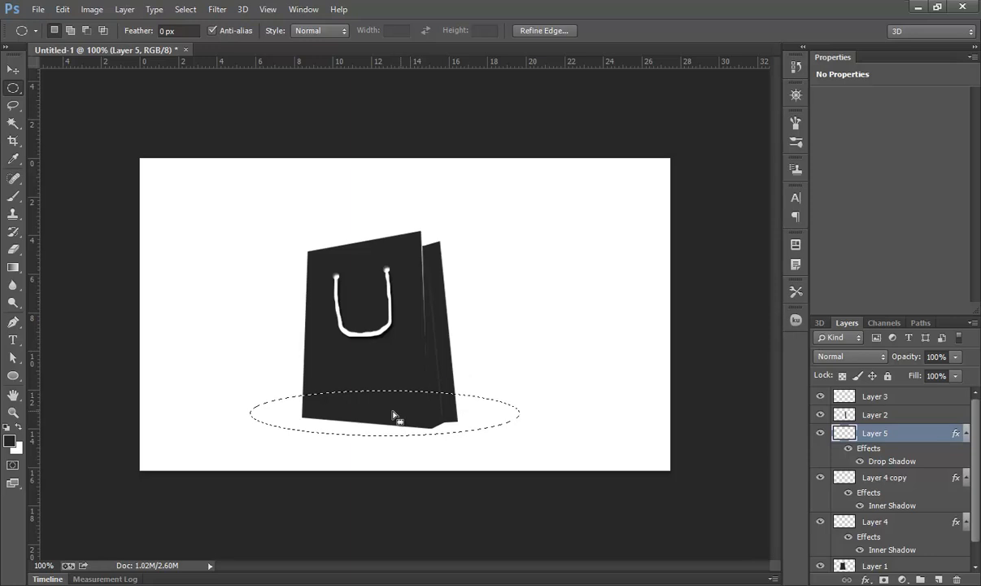
scroll(876, 561, "down", 1)
left_click(876, 564)
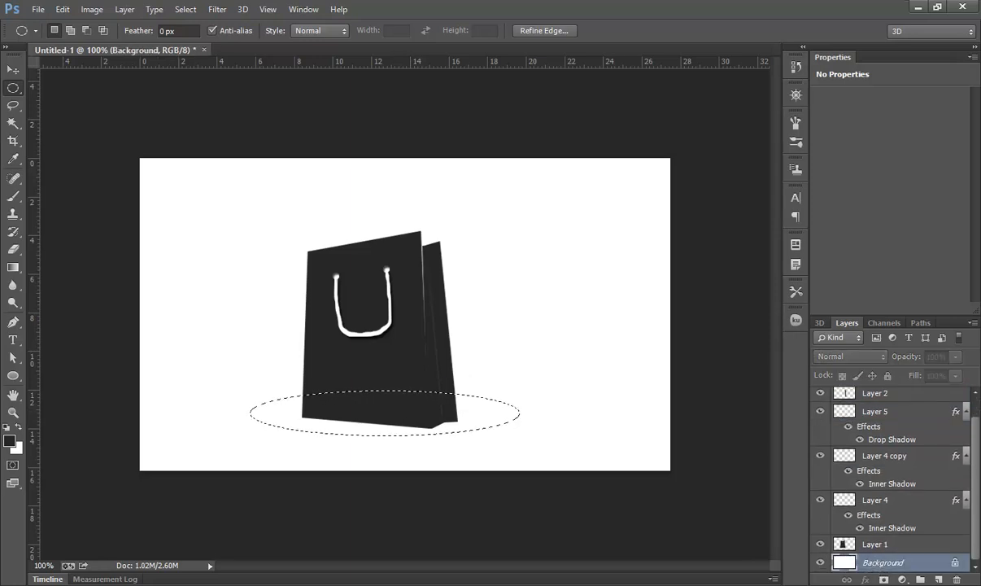
left_click(938, 579)
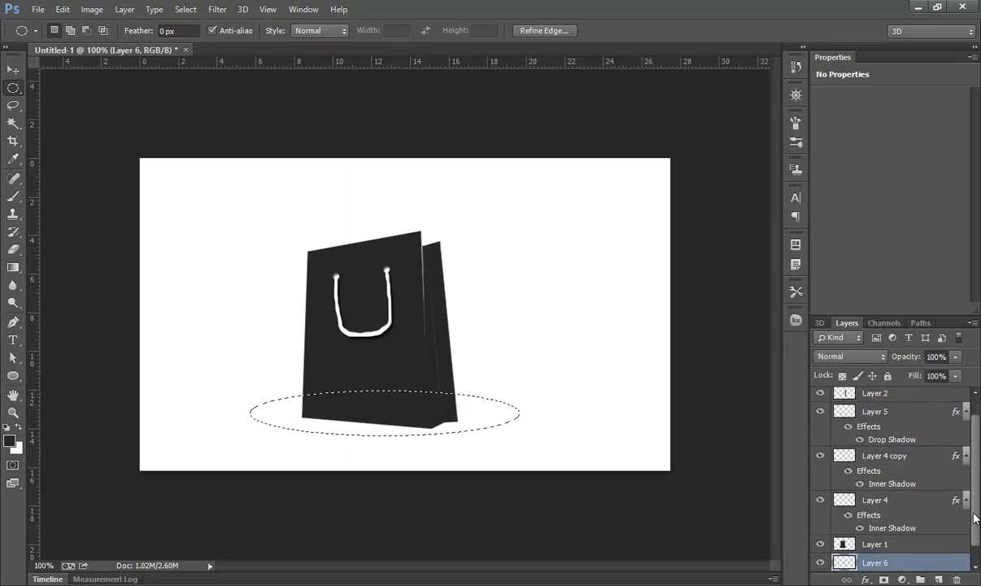
scroll(977, 520, "down", 1)
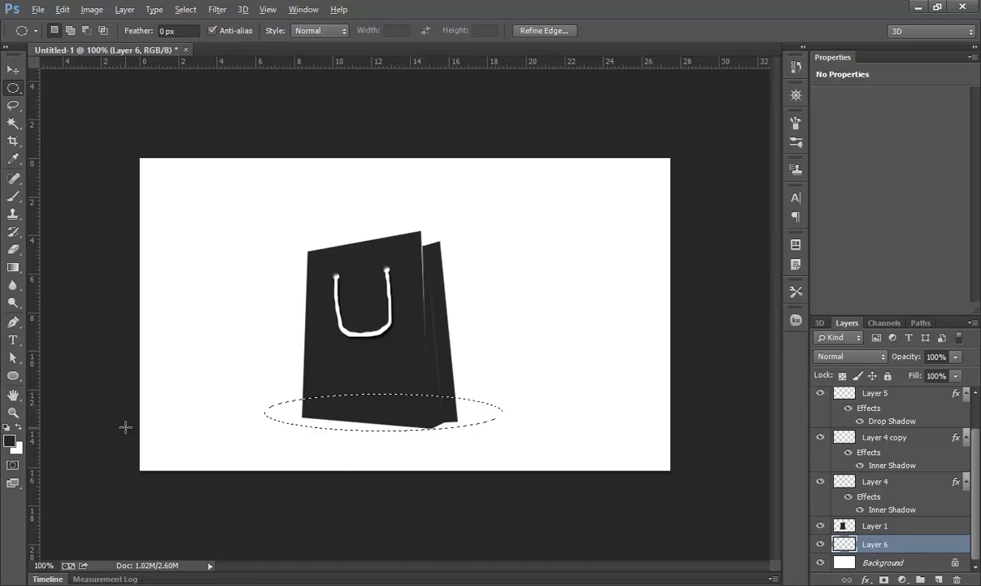
key("alt+BackSpace")
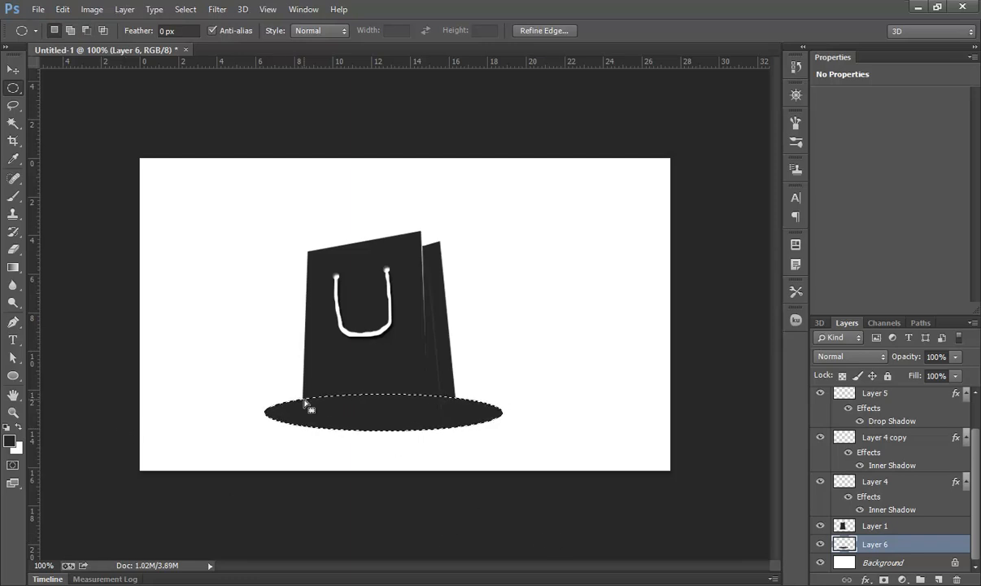
Smooth the elliptical selection with a sample radius of 25 pixels
left_click(186, 9)
mouse_move(198, 186)
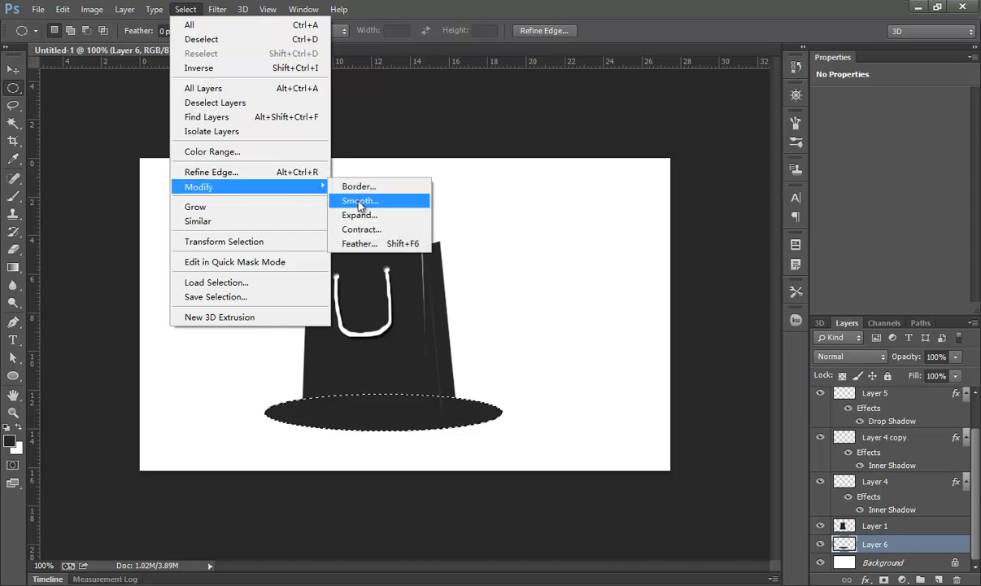
left_click(351, 202)
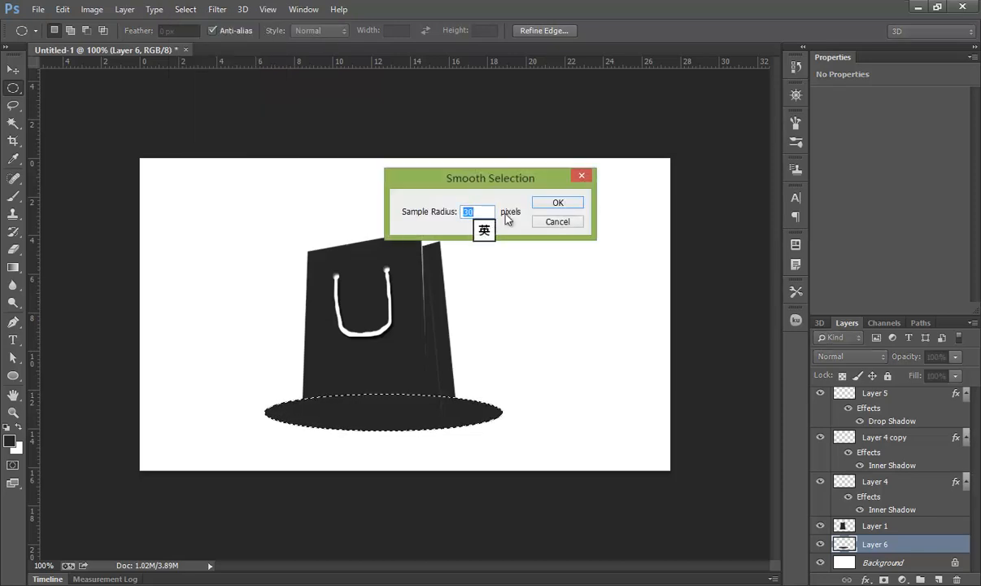
type("25")
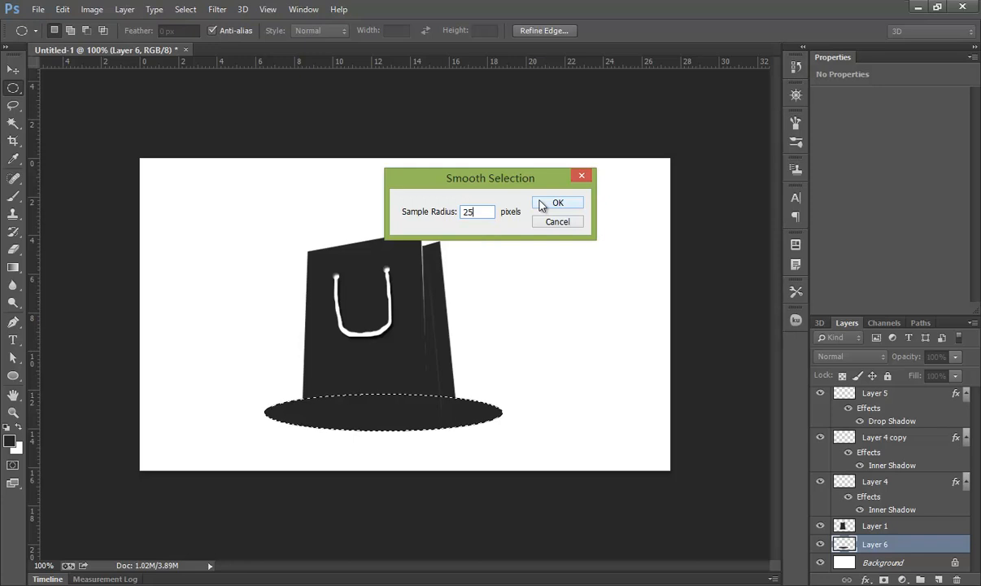
left_click(543, 204)
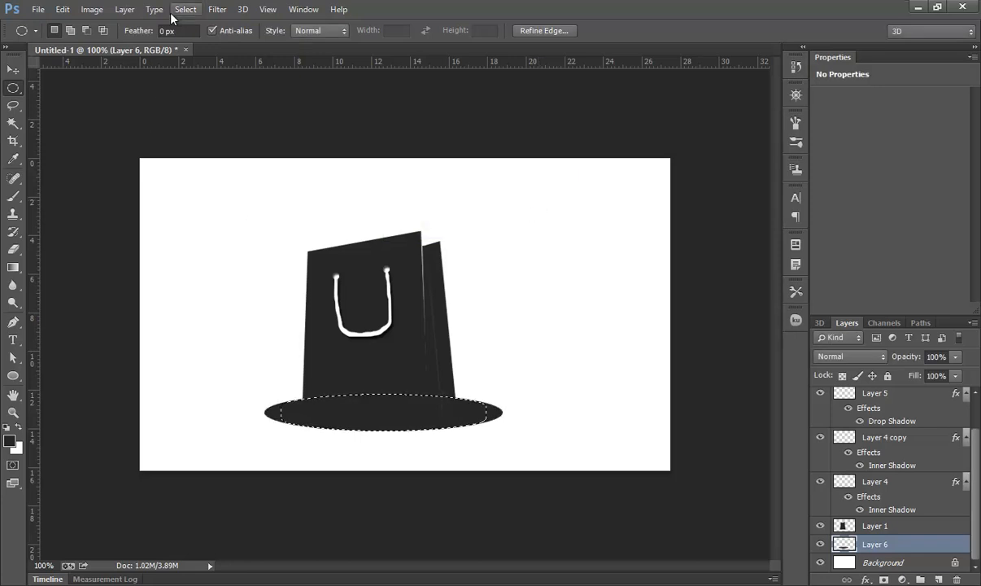
Feather the smoothed selection with a radius of 33 pixels
left_click(186, 9)
mouse_move(189, 184)
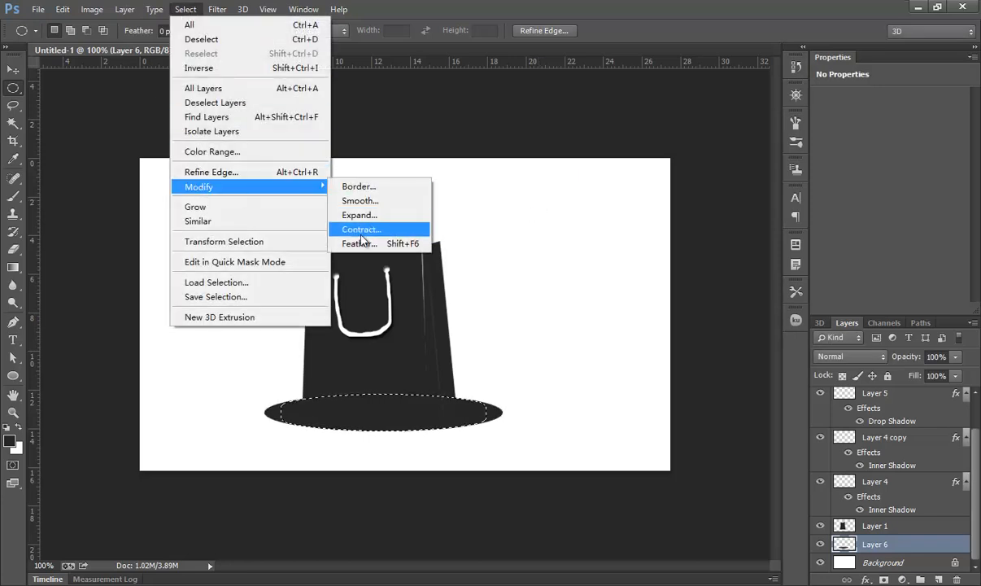
left_click(359, 244)
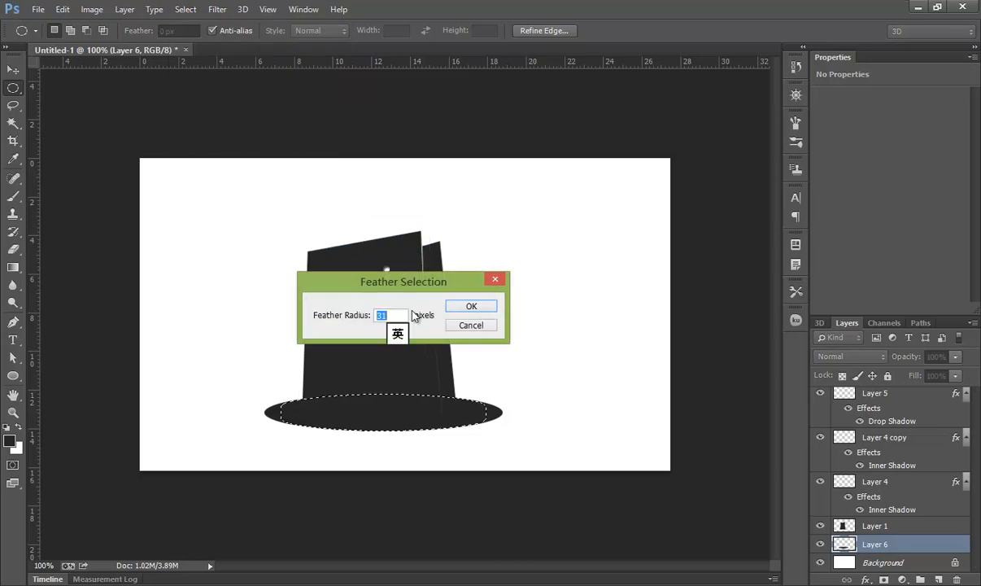
type("33")
key("Return")
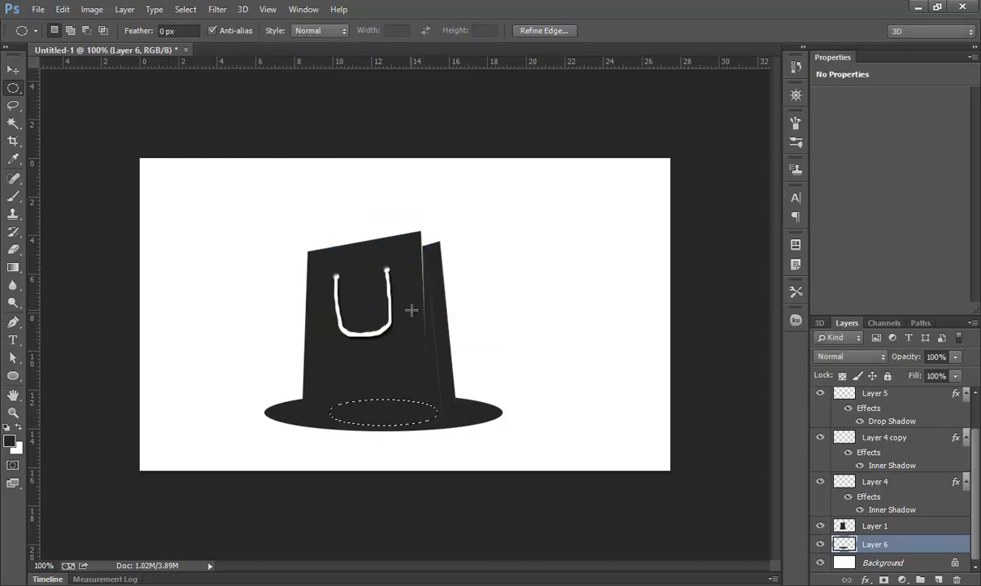
Invert the feathered selection, delete that area from the ellipse layer to fade it into a ground shadow, and deselect
left_click(185, 9)
left_click(199, 68)
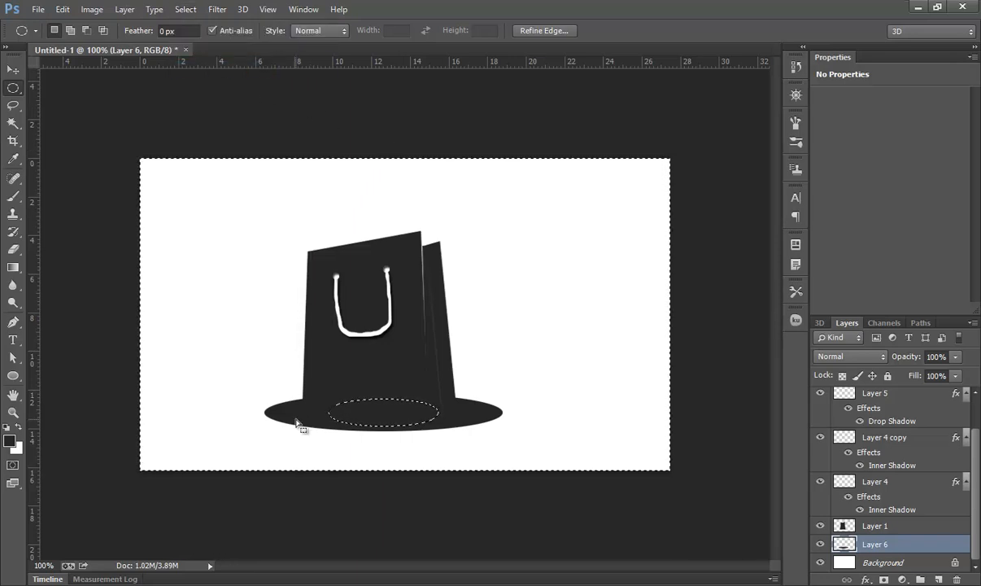
key("Delete")
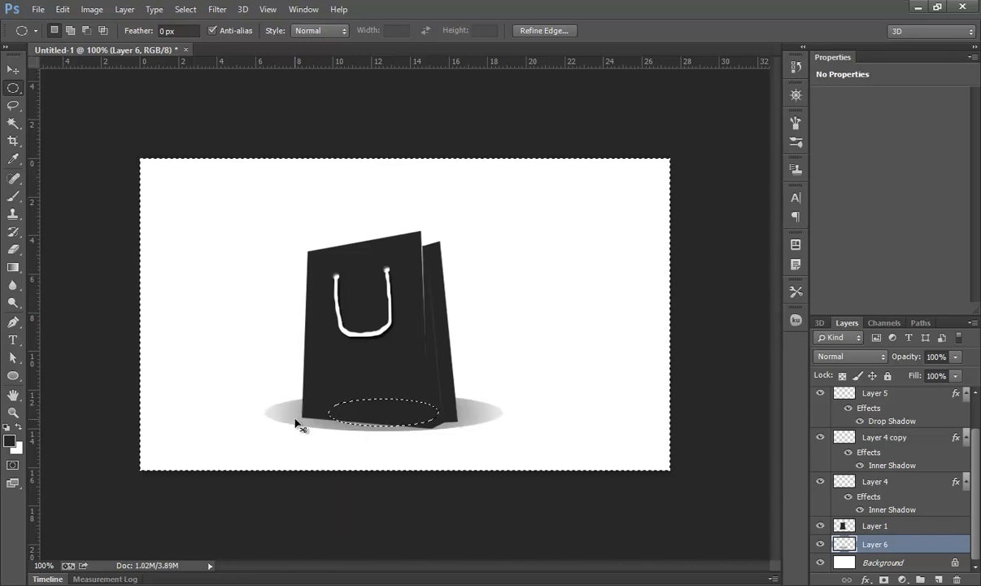
key("ctrl+d")
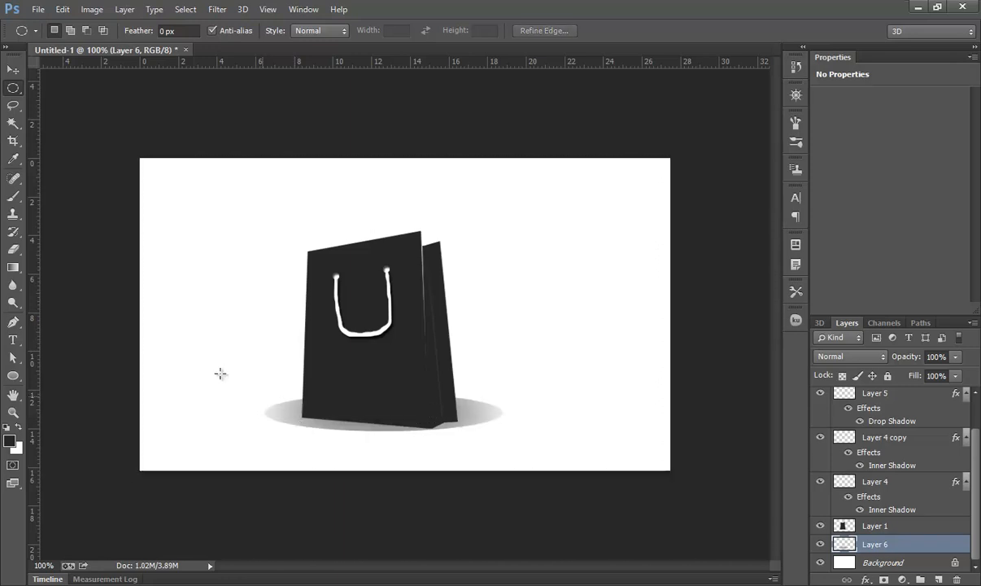
Switch to the Eraser with a soft round 25 px brush for softening the ground shadow's edges
left_click(13, 232)
left_click(13, 248)
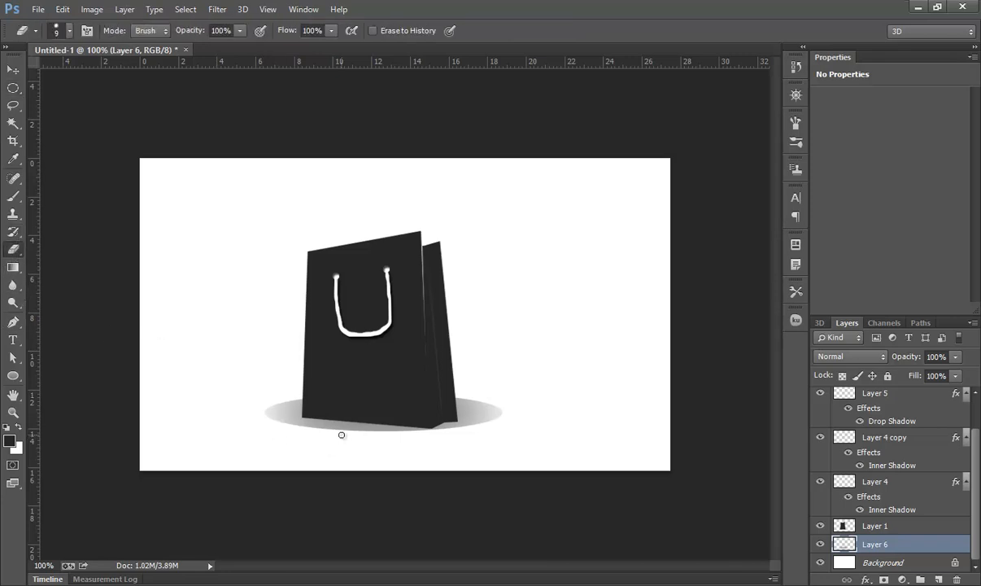
key("bracketright")
key("bracketright")
key("bracketright")
left_click(70, 31)
double_click(71, 139)
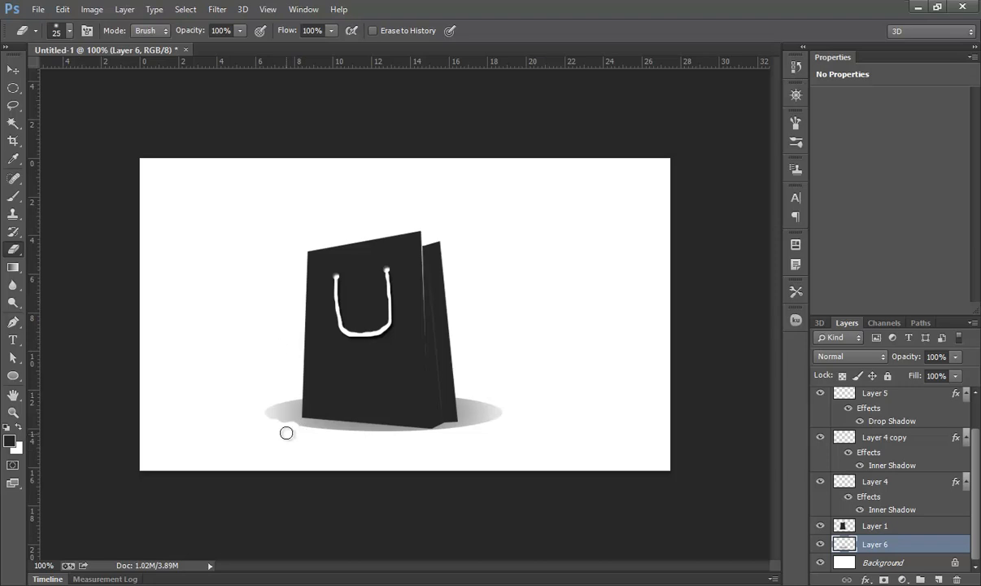